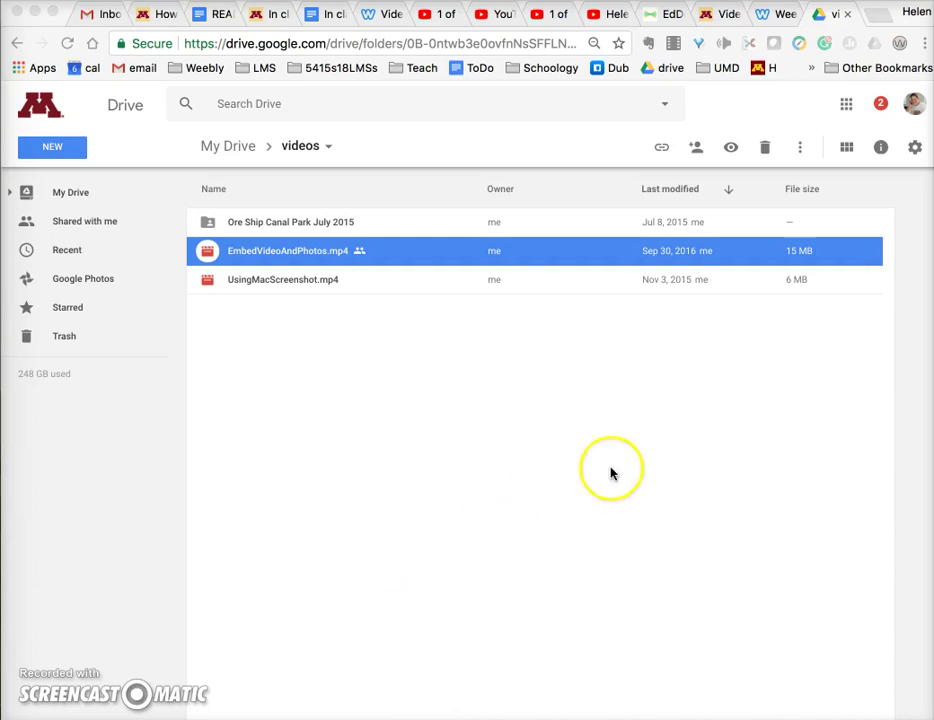
Upload the 9 MB EmbedCodeFromSeesawAnd youTube.mp4 from the Finder Desktop into the Drive videos folder
key("super+Tab")
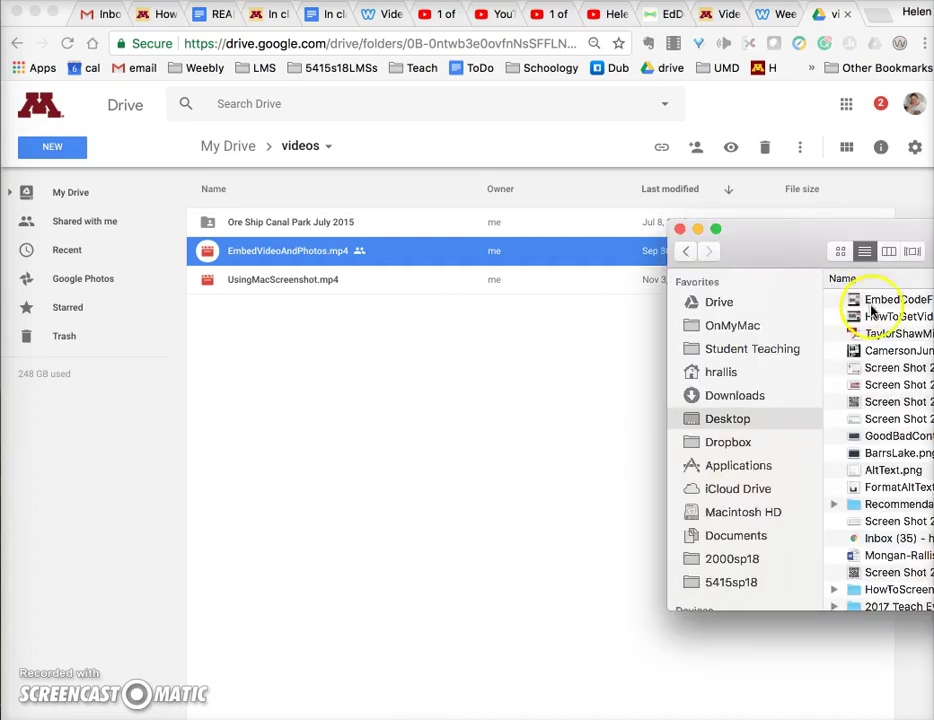
left_click_drag(884, 236, 933, 226)
left_click(424, 516)
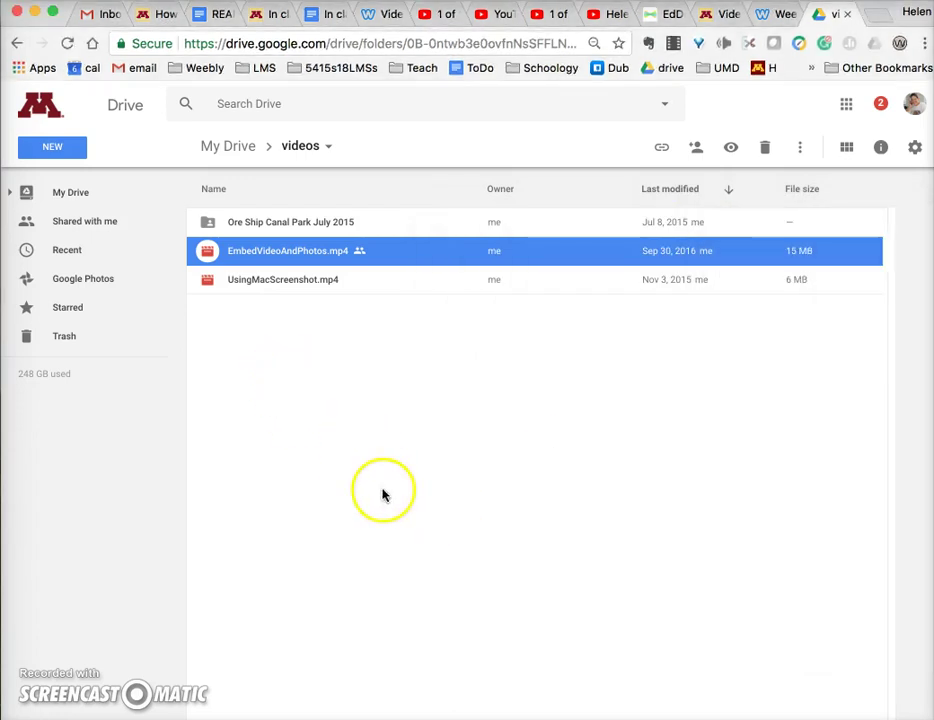
key("super+Tab")
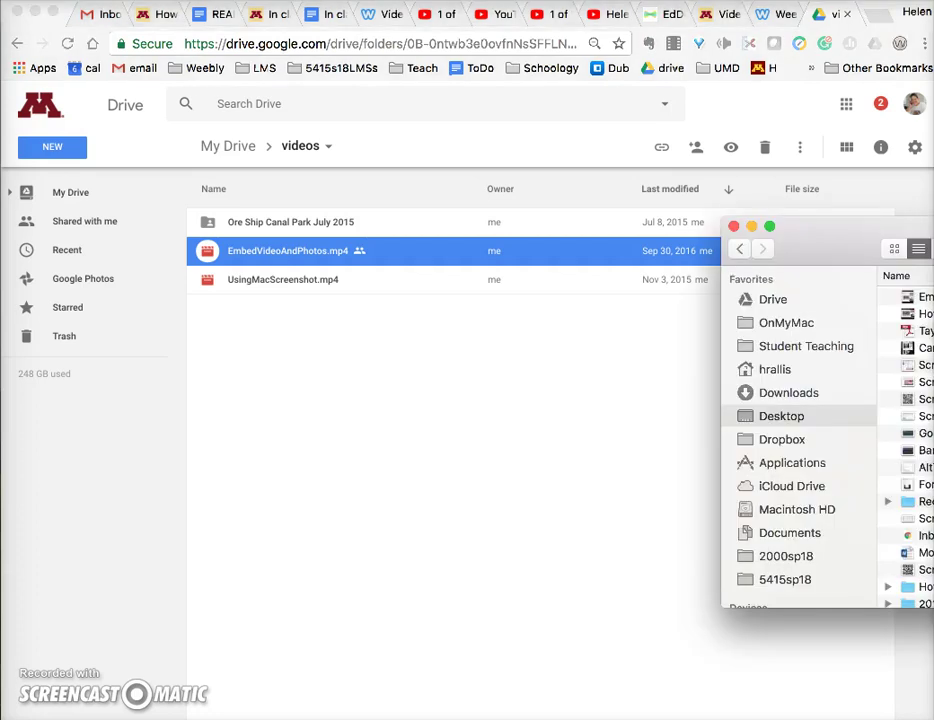
left_click_drag(876, 229, 743, 317)
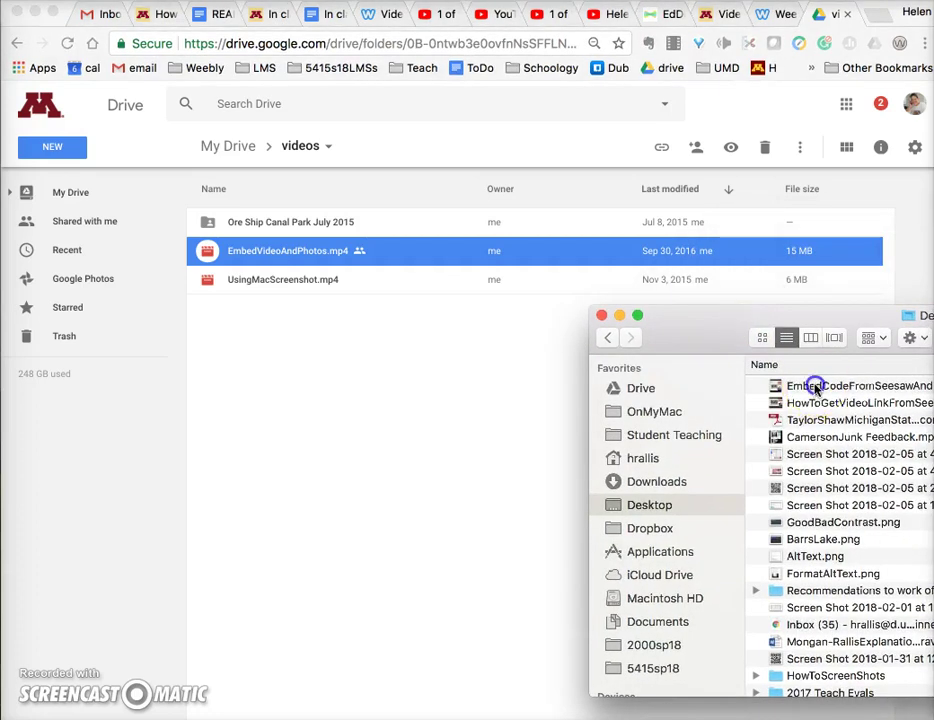
left_click_drag(815, 387, 301, 405)
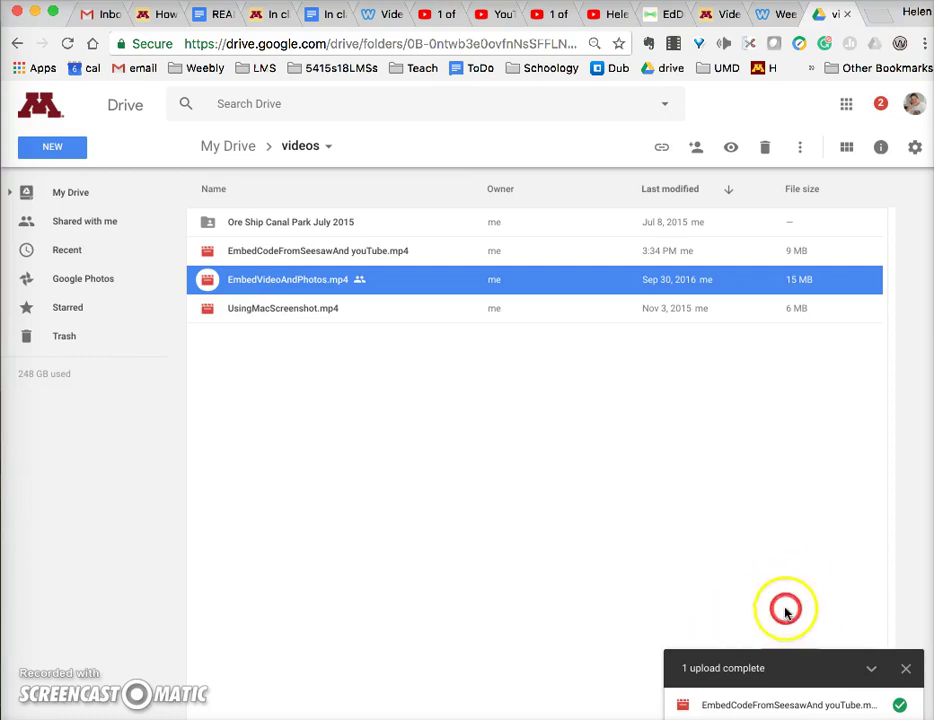
left_click(905, 672)
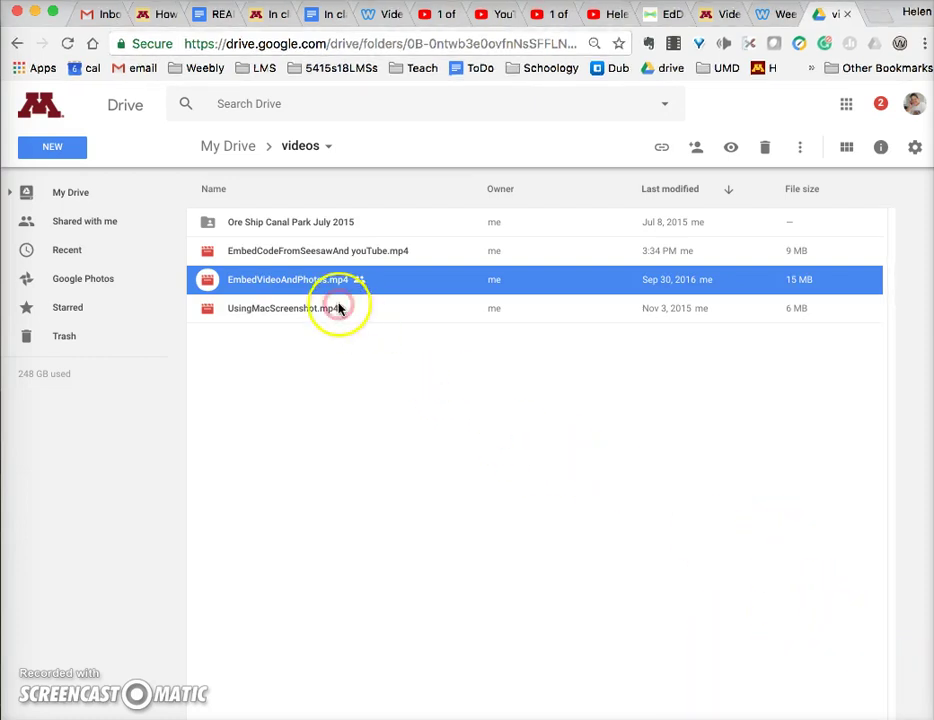
Preview EmbedCodeFromSeesawAnd youTube.mp4 in Drive, where it is still processing
left_click(328, 257)
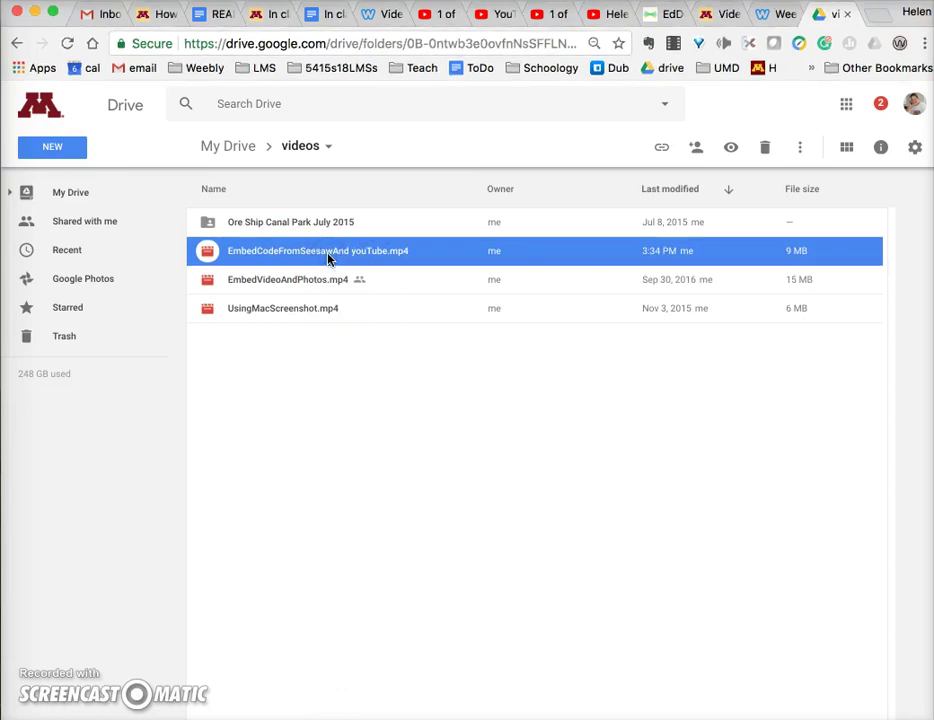
double_click(328, 257)
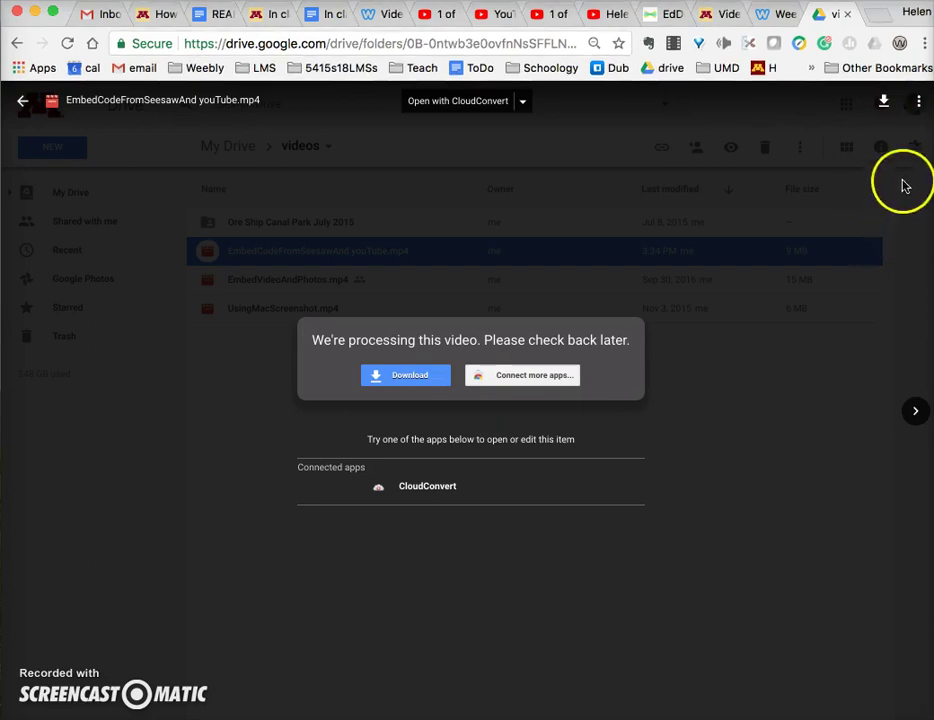
Bring up the video's advanced sharing settings and the choices for who can use the link
left_click(919, 103)
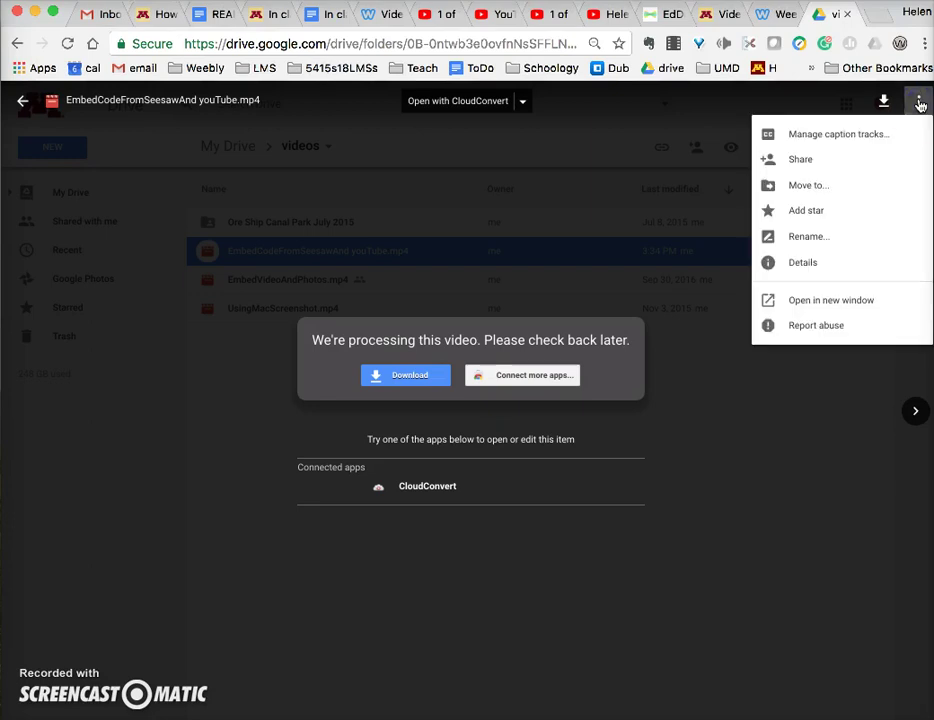
left_click(798, 160)
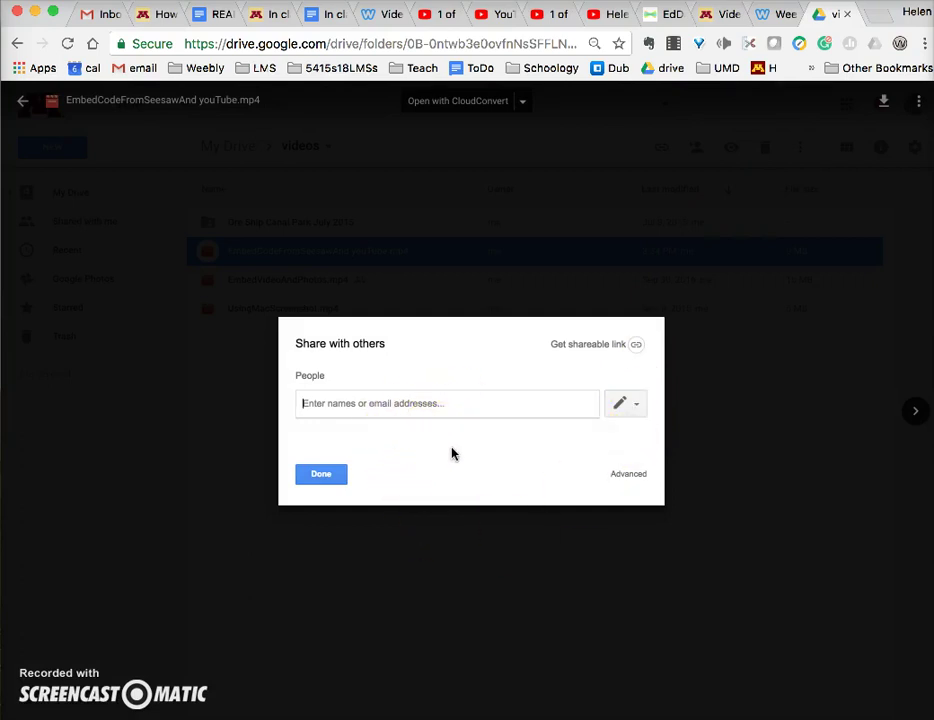
left_click(490, 479)
left_click(630, 475)
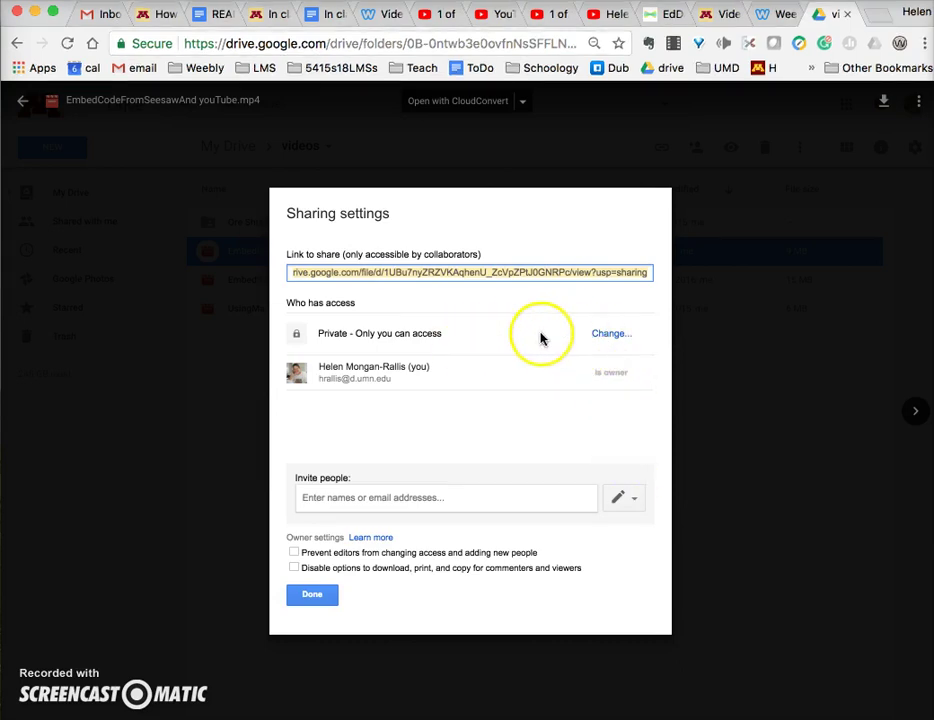
left_click(610, 338)
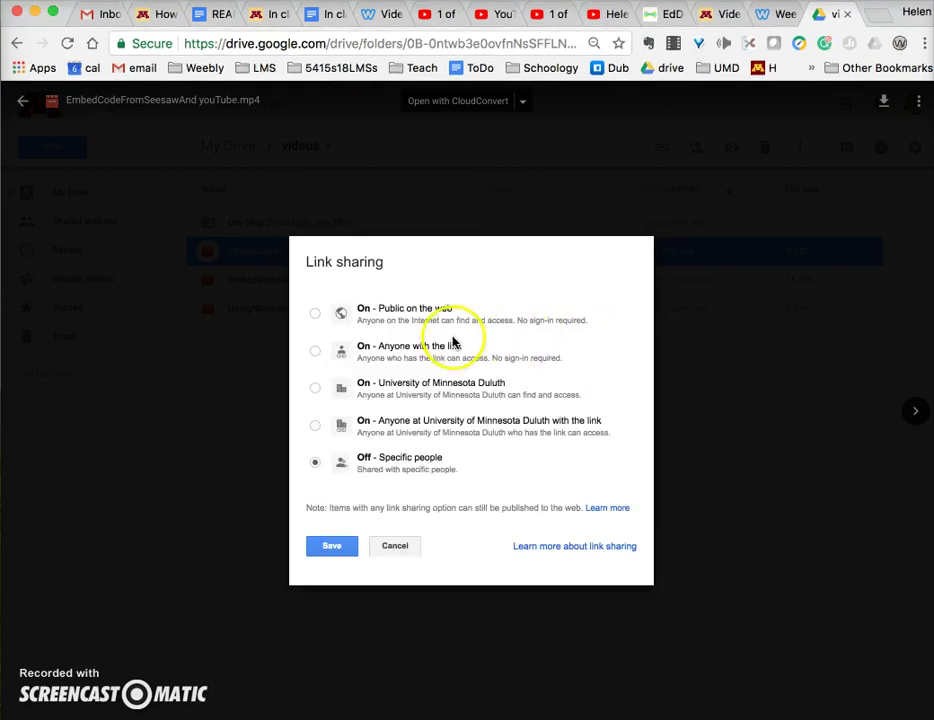
Set link sharing to 'On – Anyone with the link' with Can view access, and save
left_click(314, 351)
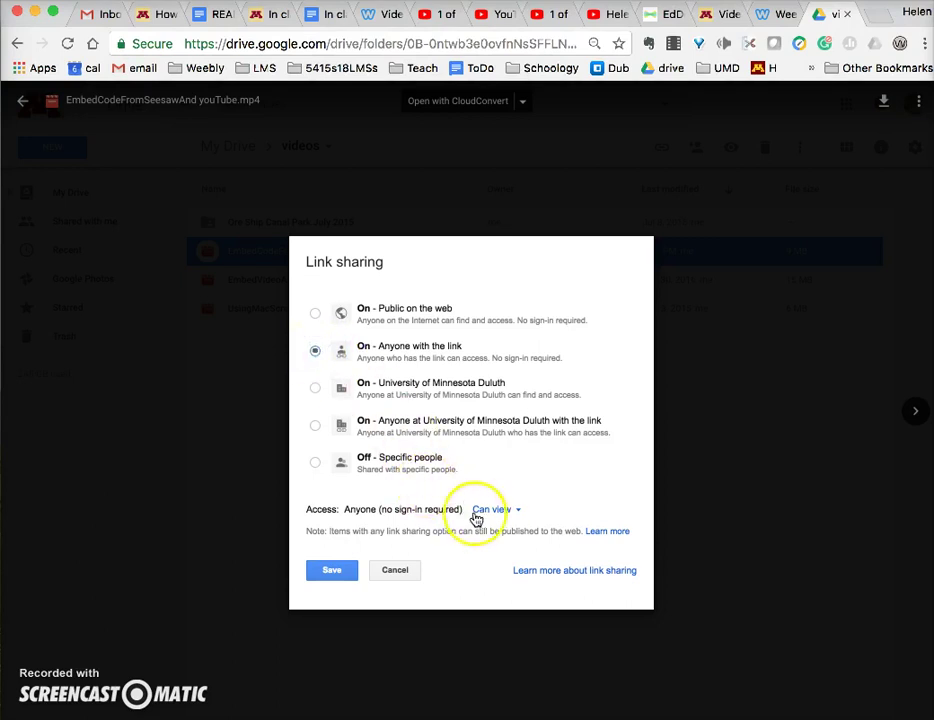
left_click(524, 512)
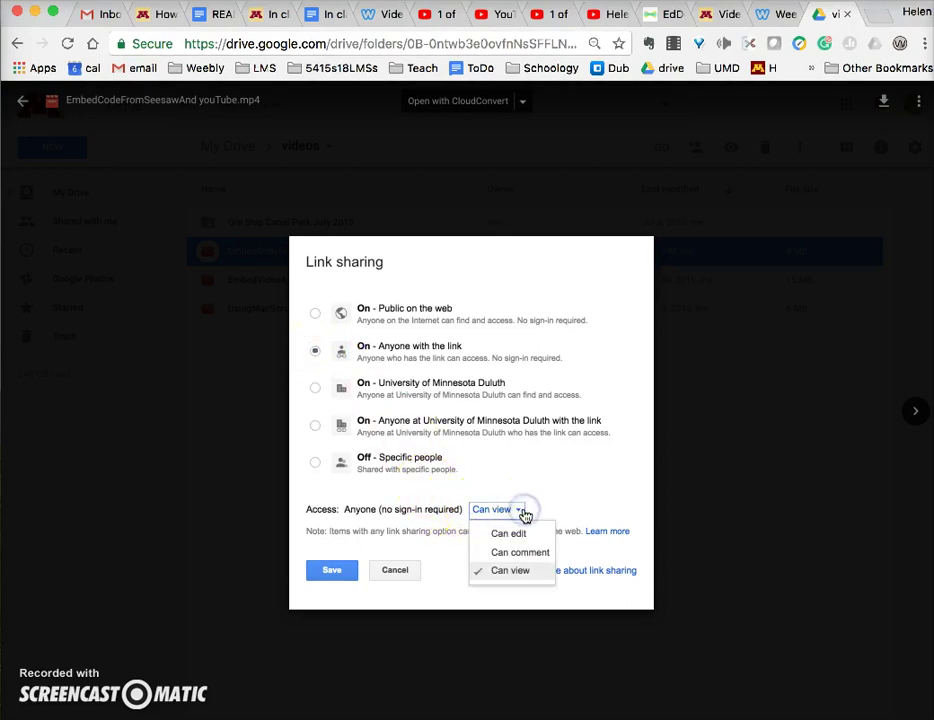
left_click(523, 568)
left_click(333, 572)
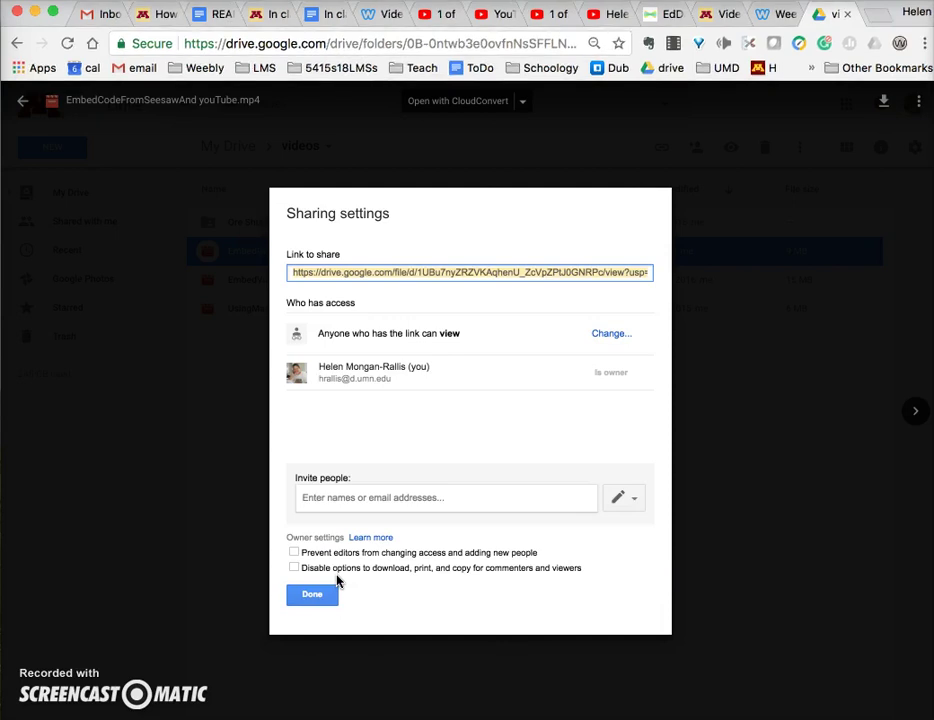
left_click(333, 596)
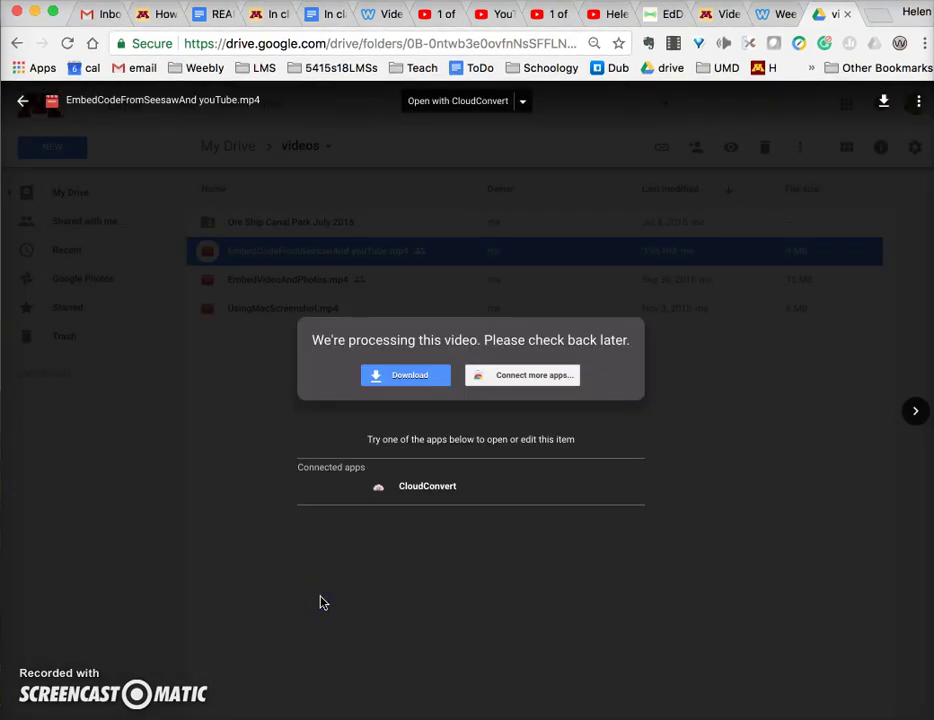
Go back to the videos folder and preview the playable 5:46 EmbedVideoAndPhotos.mp4
left_click(23, 100)
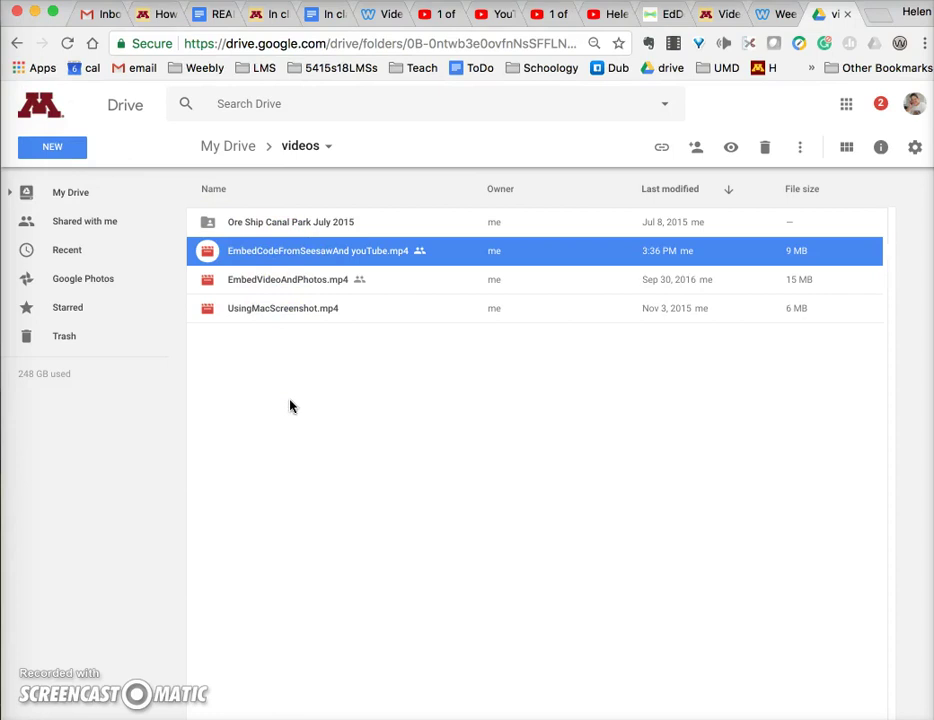
double_click(309, 288)
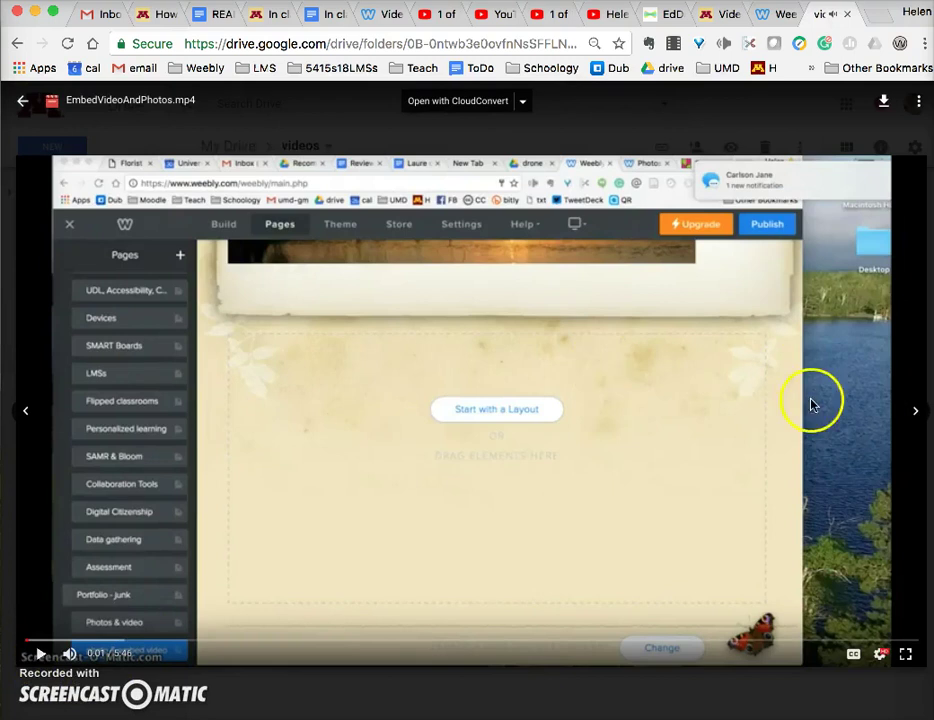
Open EmbedVideoAndPhotos.mp4 on its standalone Drive page in a new tab
left_click(917, 101)
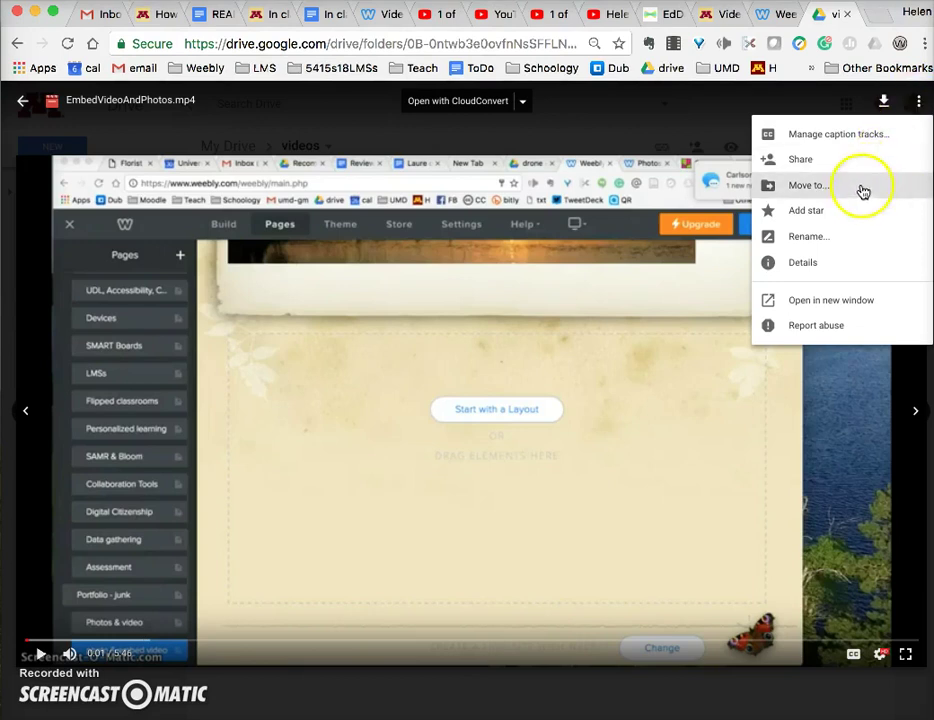
left_click(828, 302)
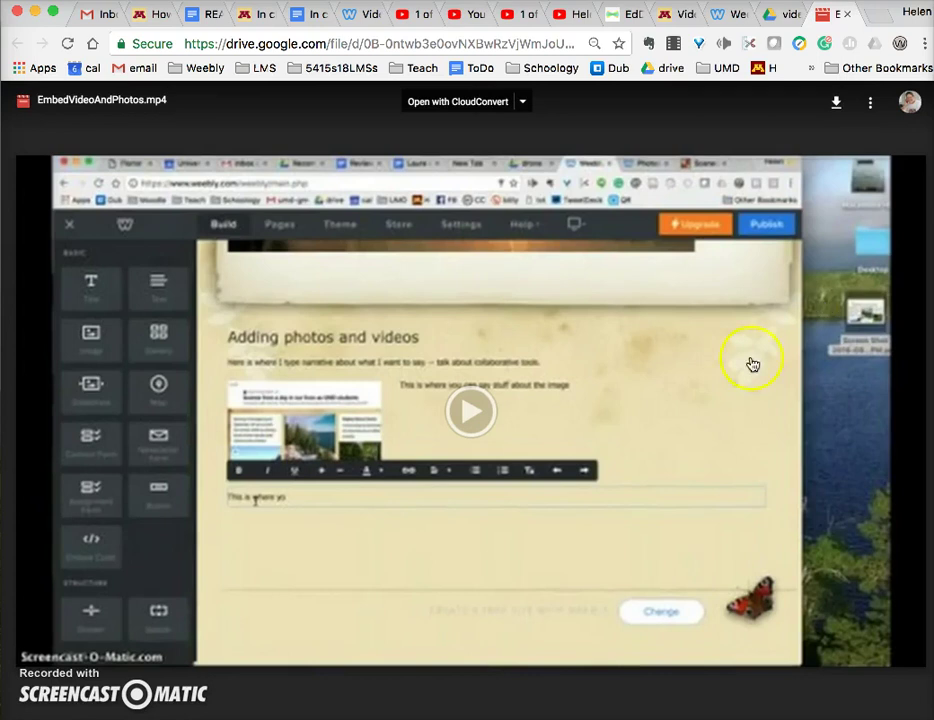
Copy the video's 640×480 iframe code from the Embed item box to the clipboard
left_click(871, 105)
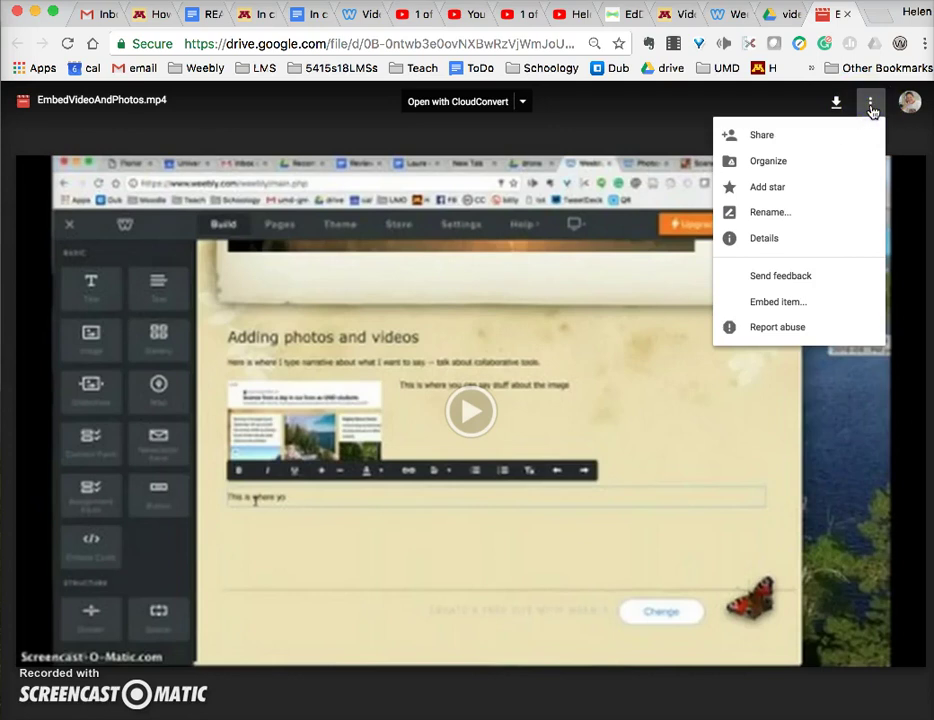
left_click(795, 302)
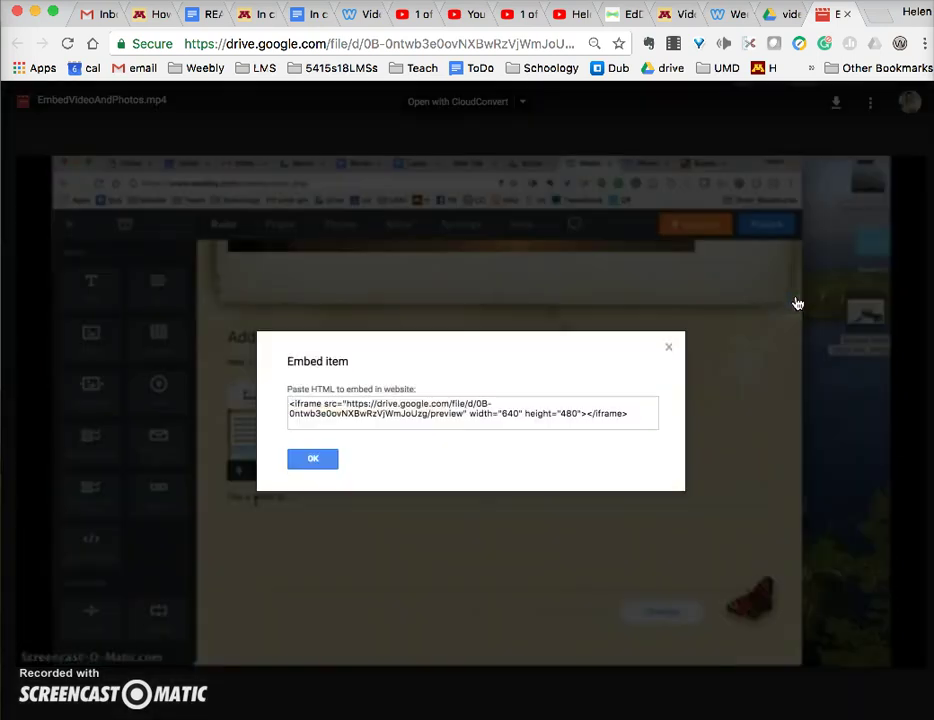
left_click(539, 412)
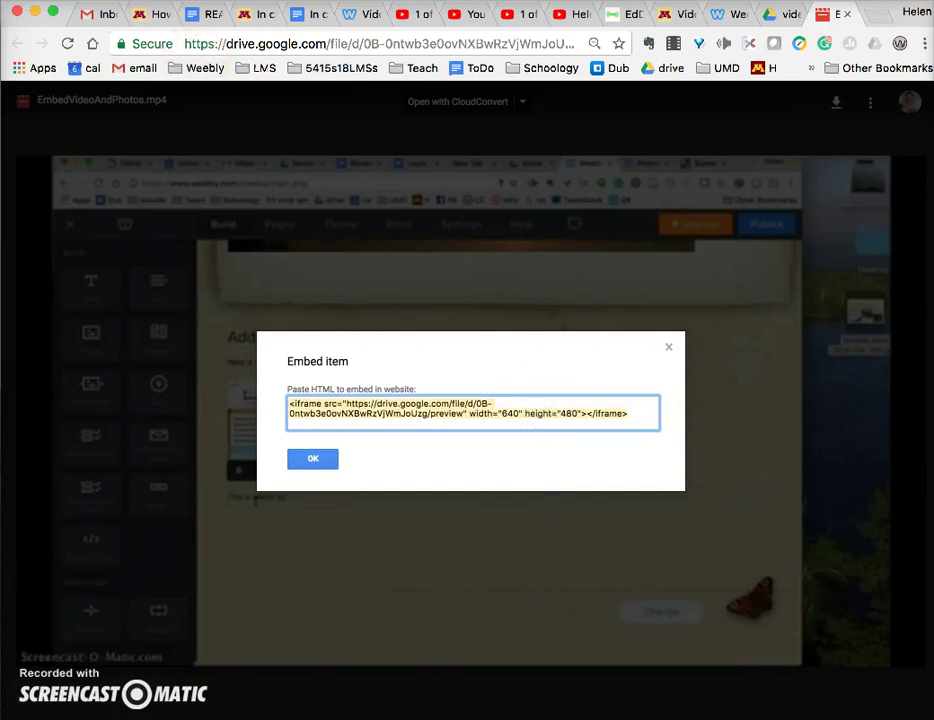
left_click(145, 0)
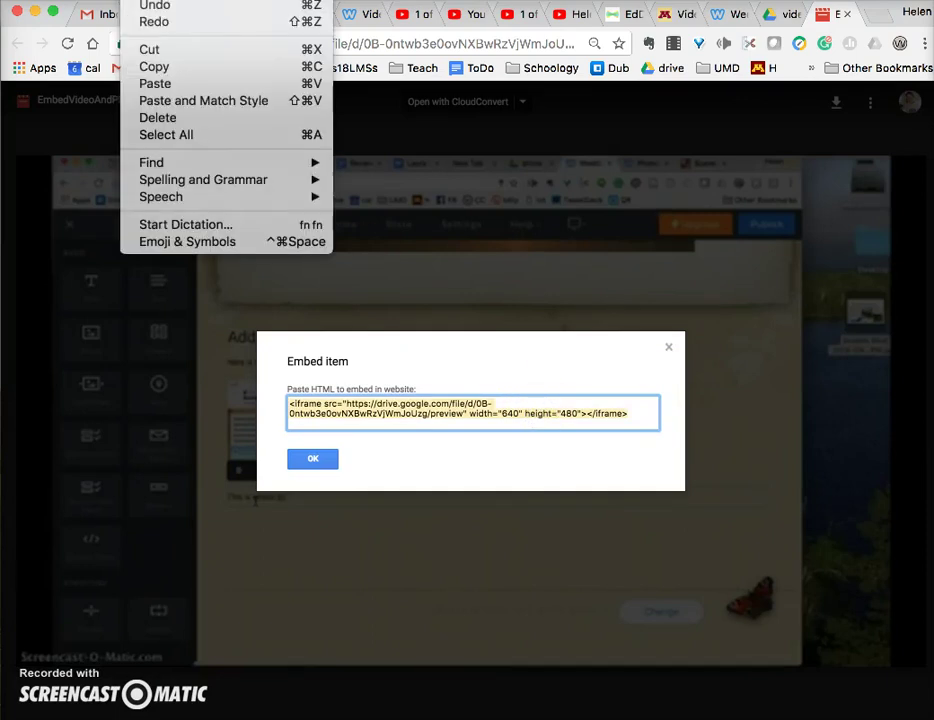
left_click(160, 70)
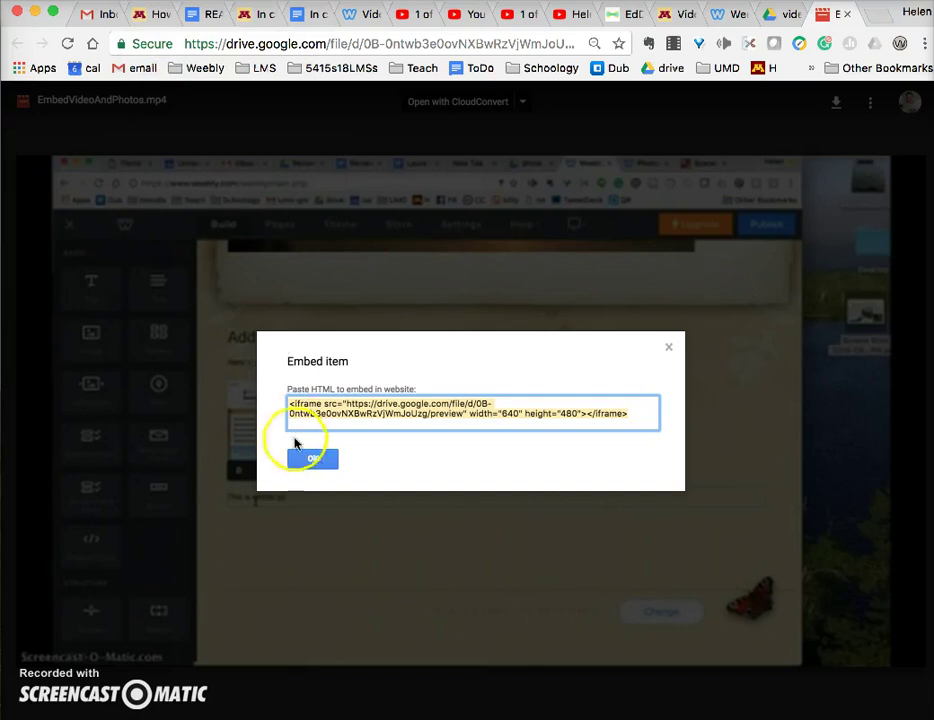
left_click(311, 462)
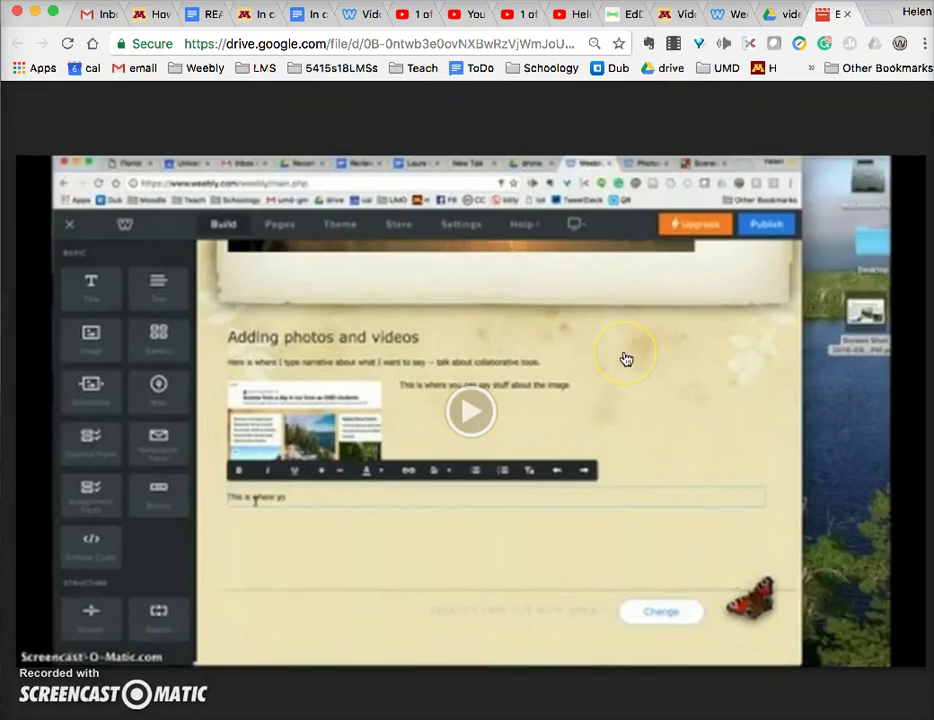
Switch back to the Weebly editor and scroll to the Seesaw giraffe video section
left_click(722, 18)
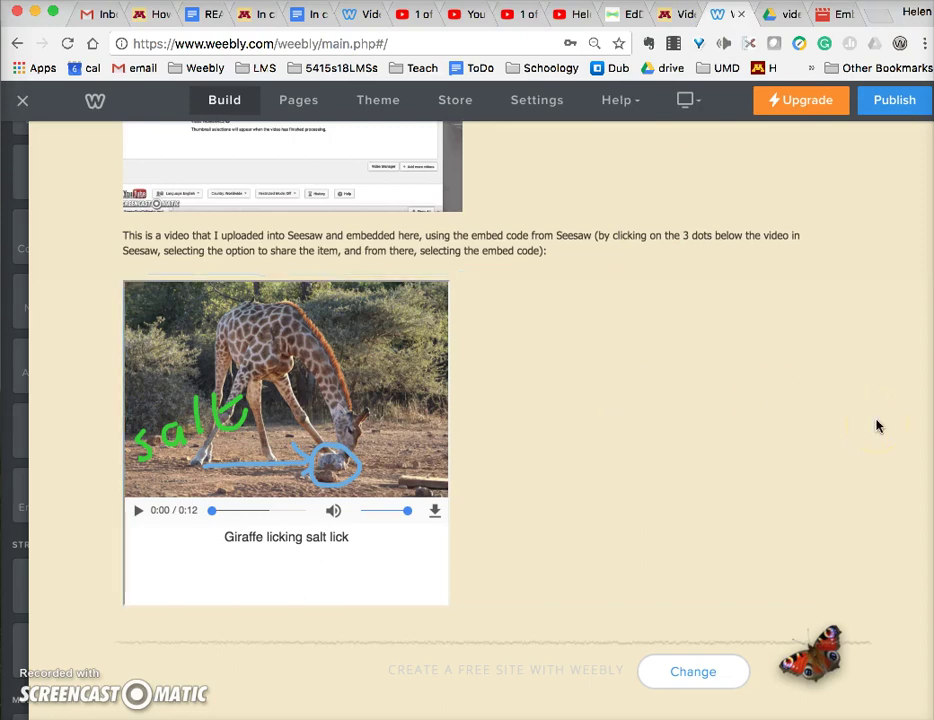
scroll(877, 426, "up", 5)
scroll(877, 426, "down", 5)
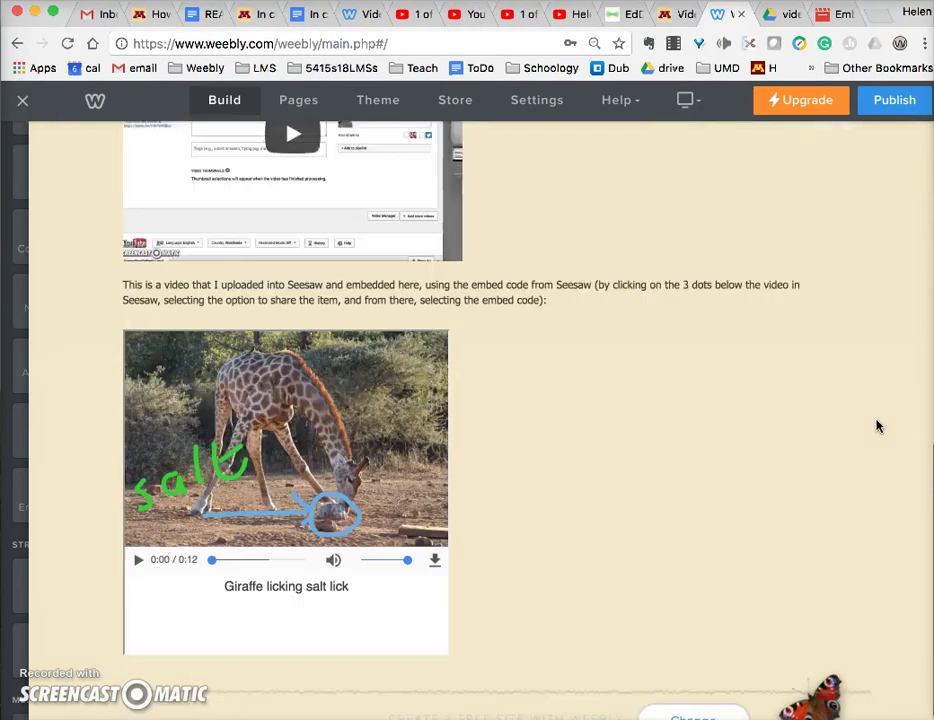
scroll(877, 426, "down", 1)
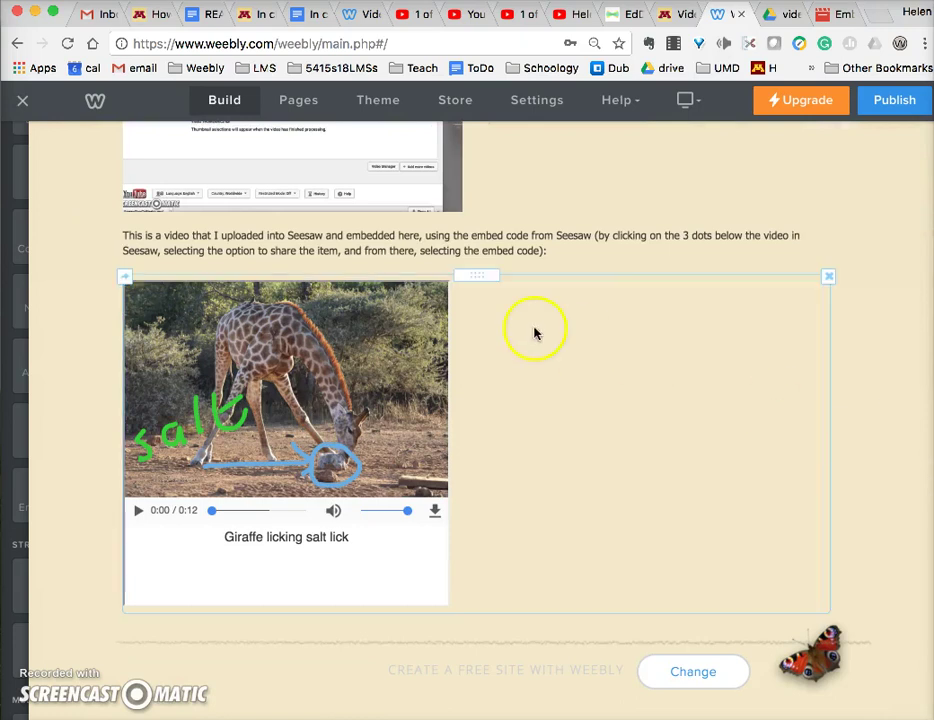
mouse_move(10, 300)
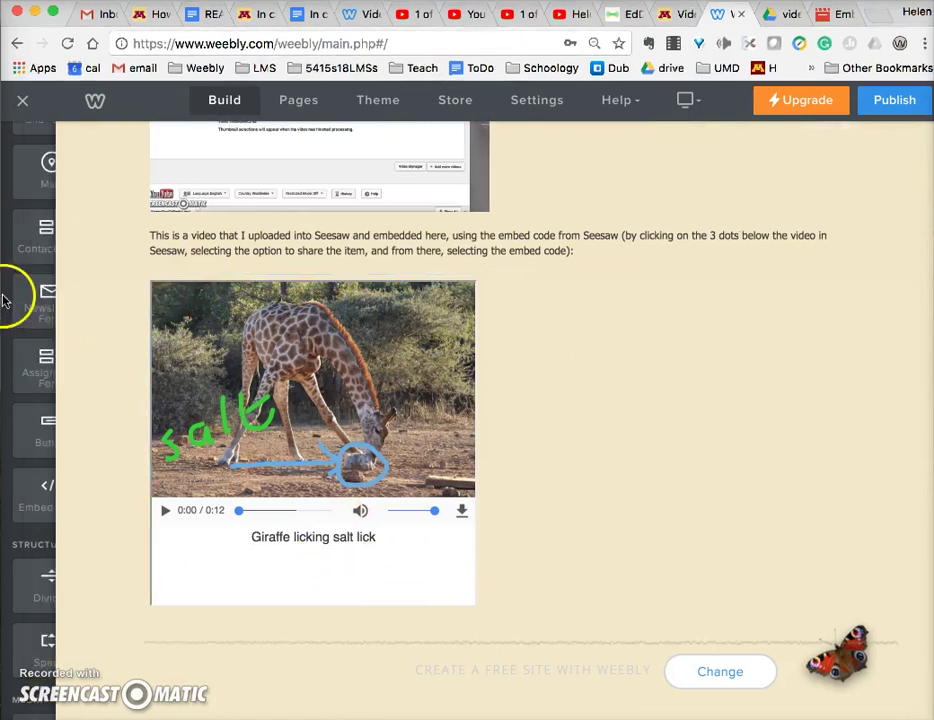
scroll(85, 222, "up", 5)
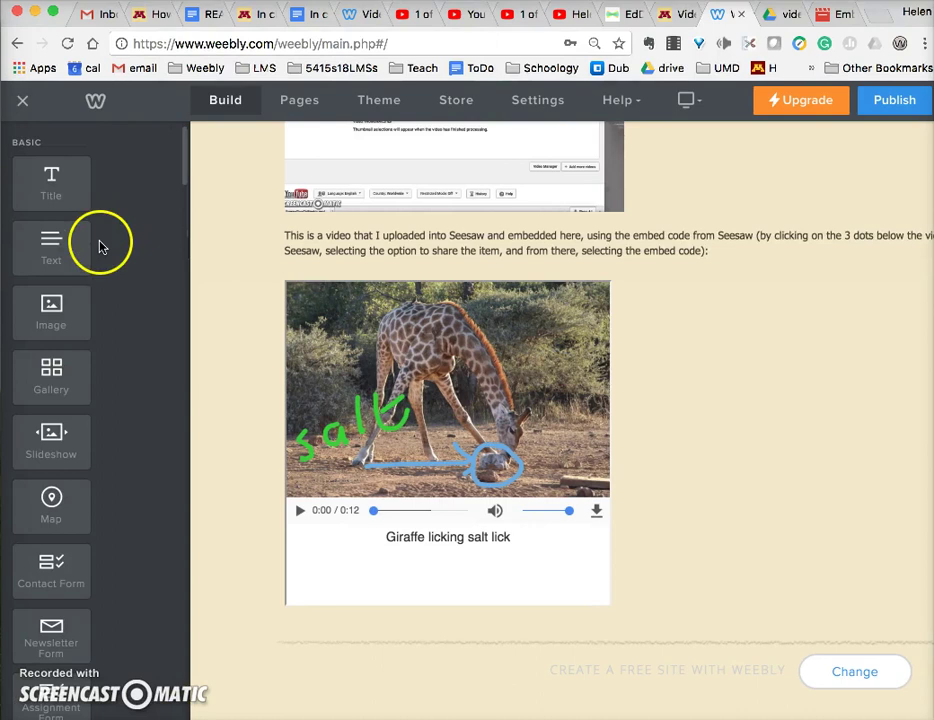
Add a text block under the giraffe video reading 'Here is a video shared from Google Drive (embedded)'
left_click_drag(48, 241, 309, 653)
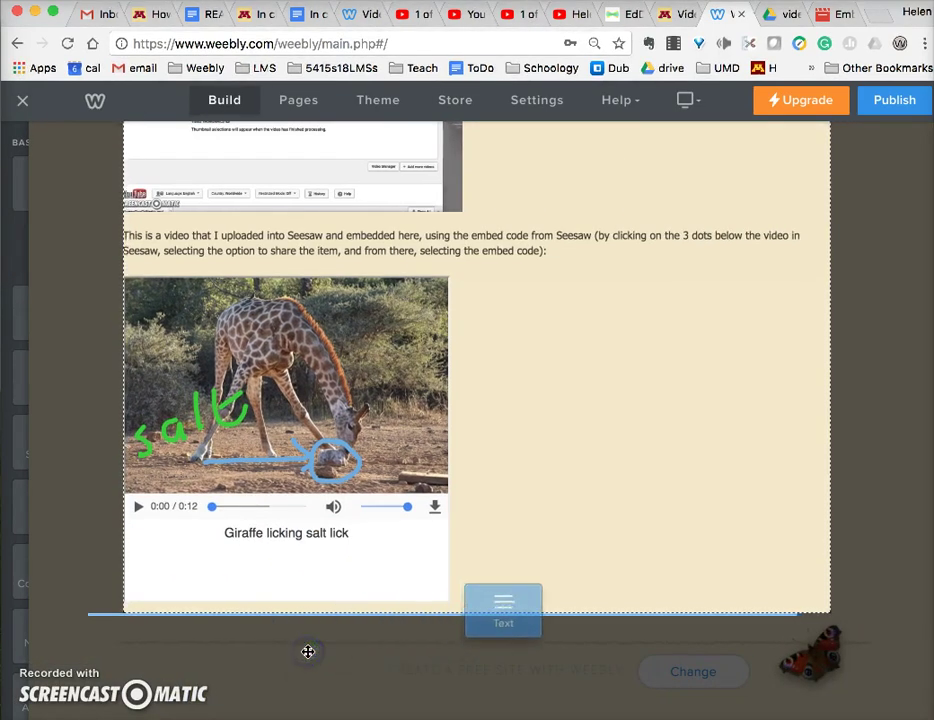
left_click(131, 620)
left_click(188, 629)
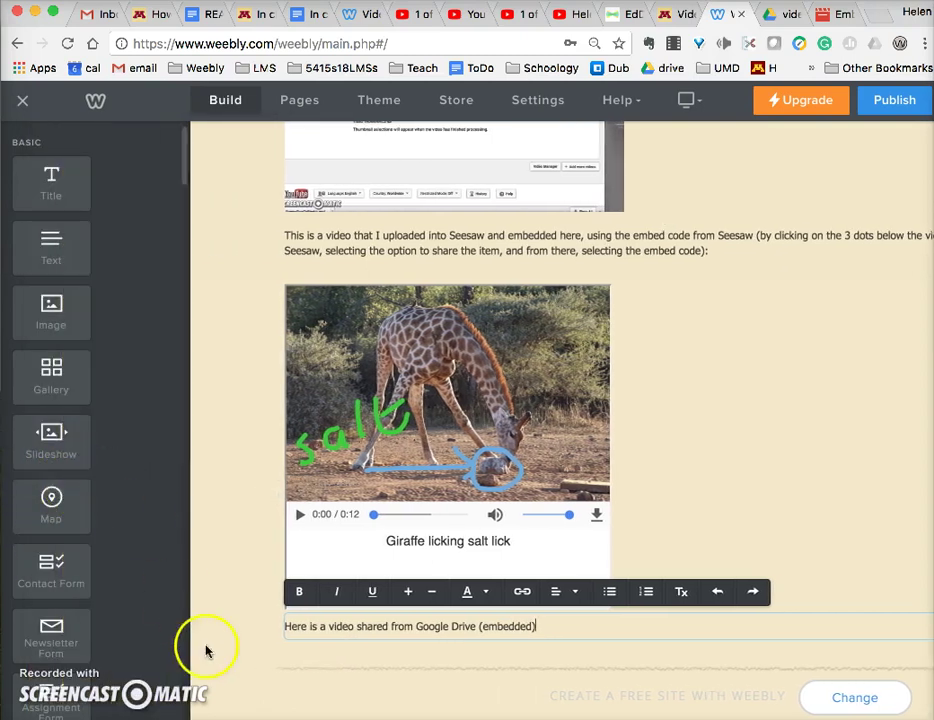
left_click(400, 655)
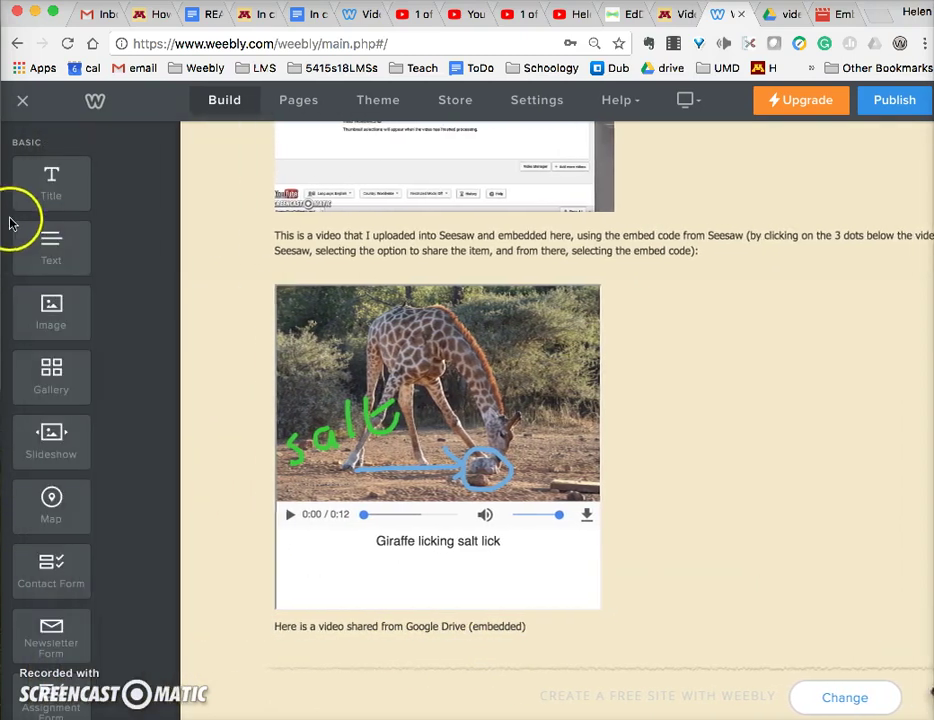
Place an Embed Code element under the caption and bring up its Custom HTML settings
scroll(80, 568, "down", 5)
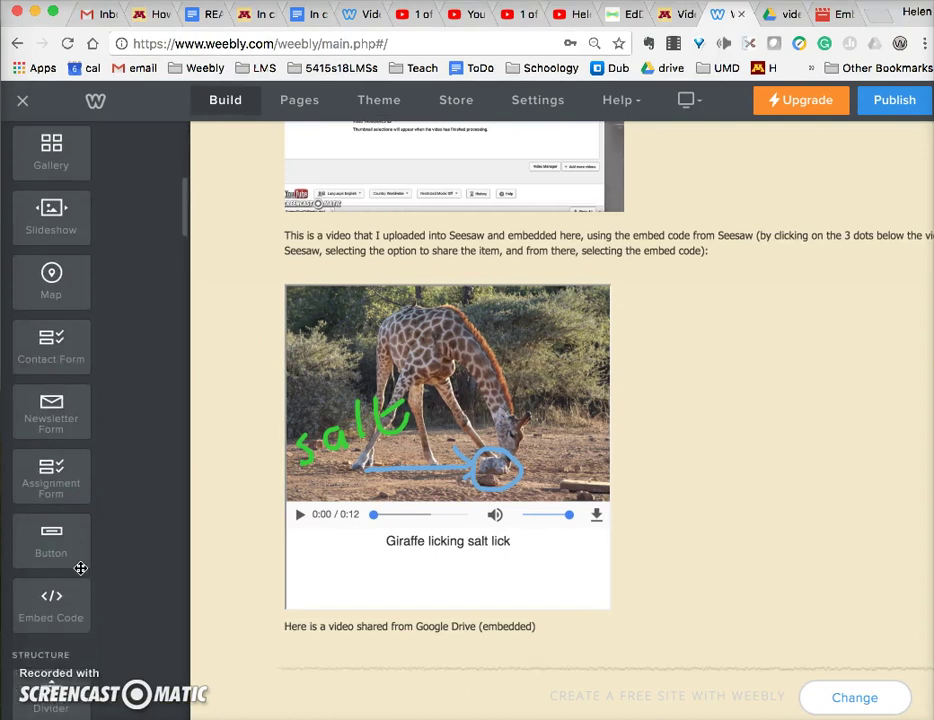
left_click_drag(51, 569, 258, 659)
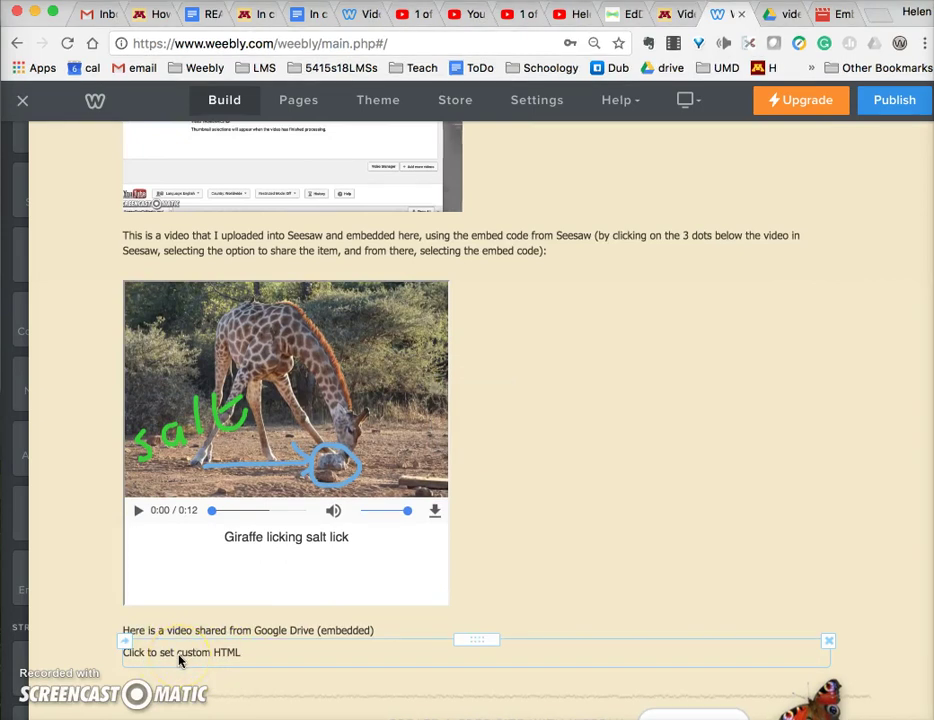
left_click(180, 658)
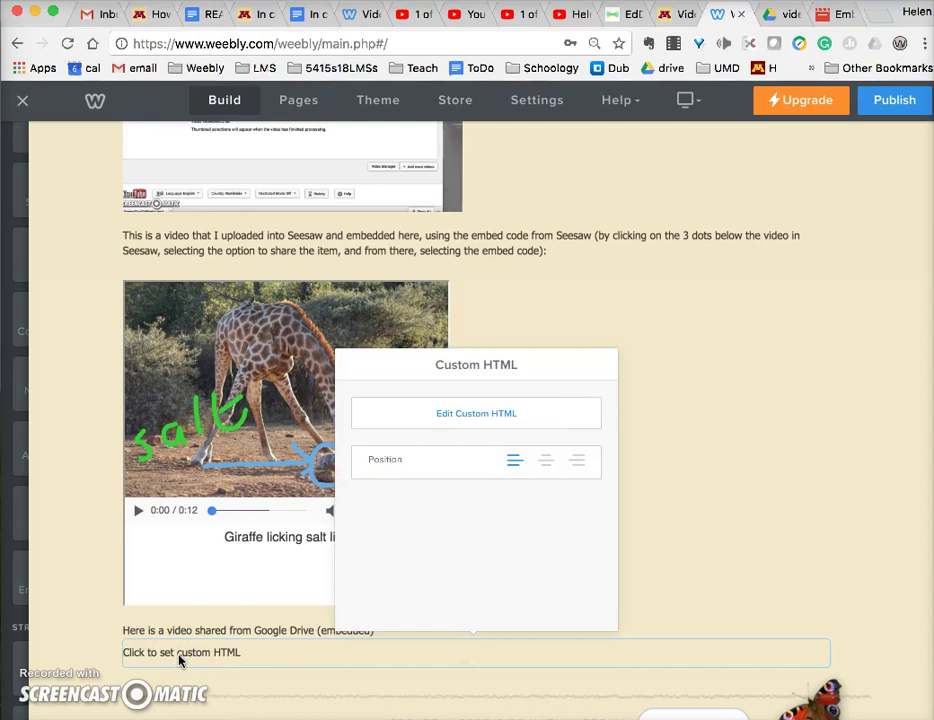
Paste the Google Drive iframe embed code into the custom HTML block beneath the caption
left_click(458, 420)
left_click(259, 675)
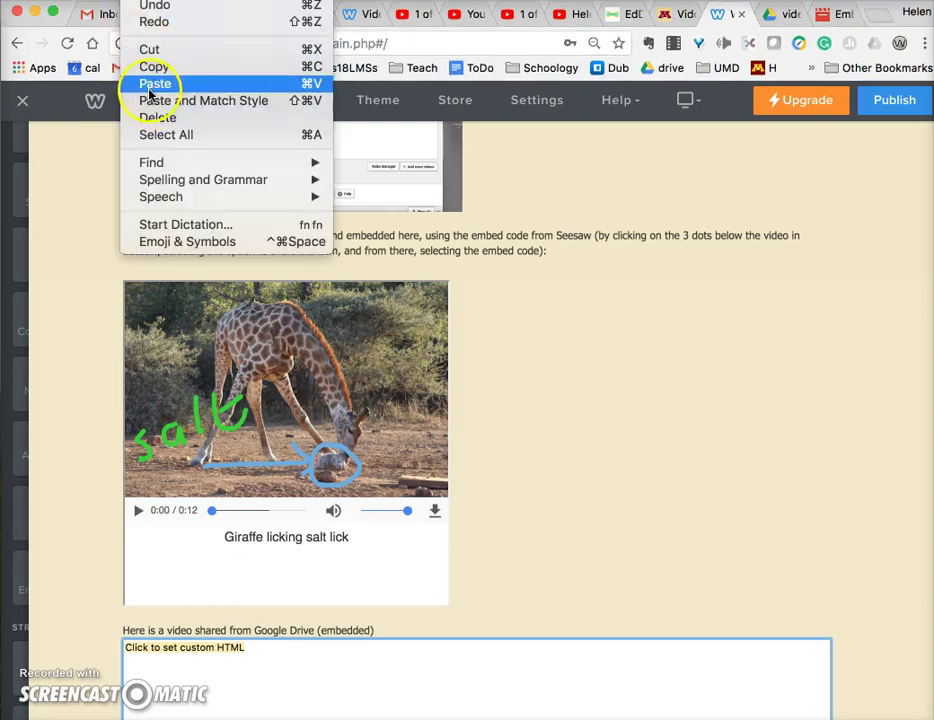
left_click(154, 82)
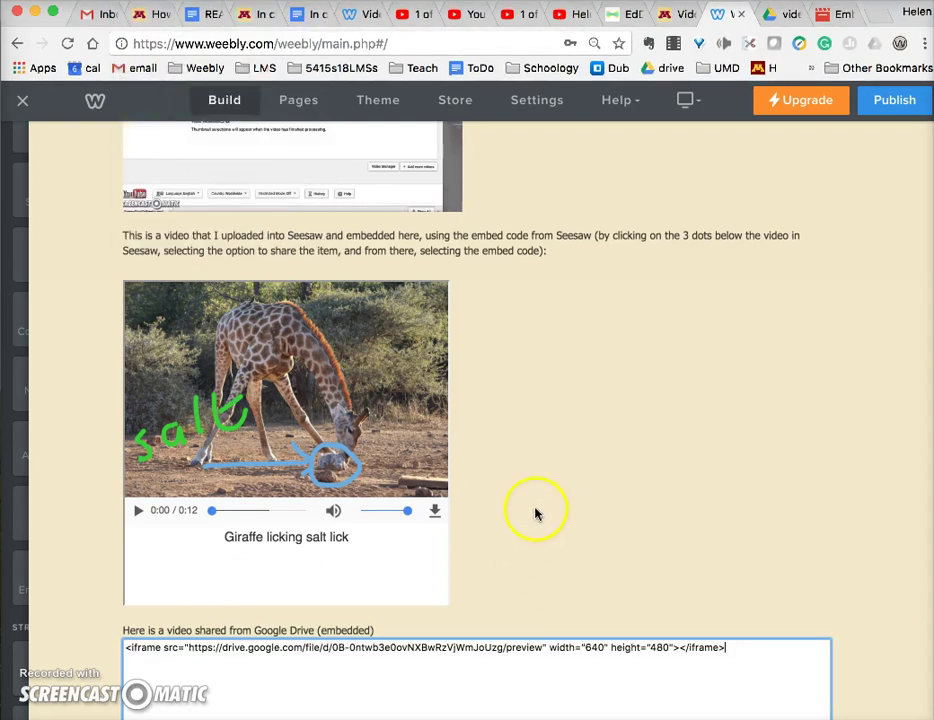
left_click(568, 531)
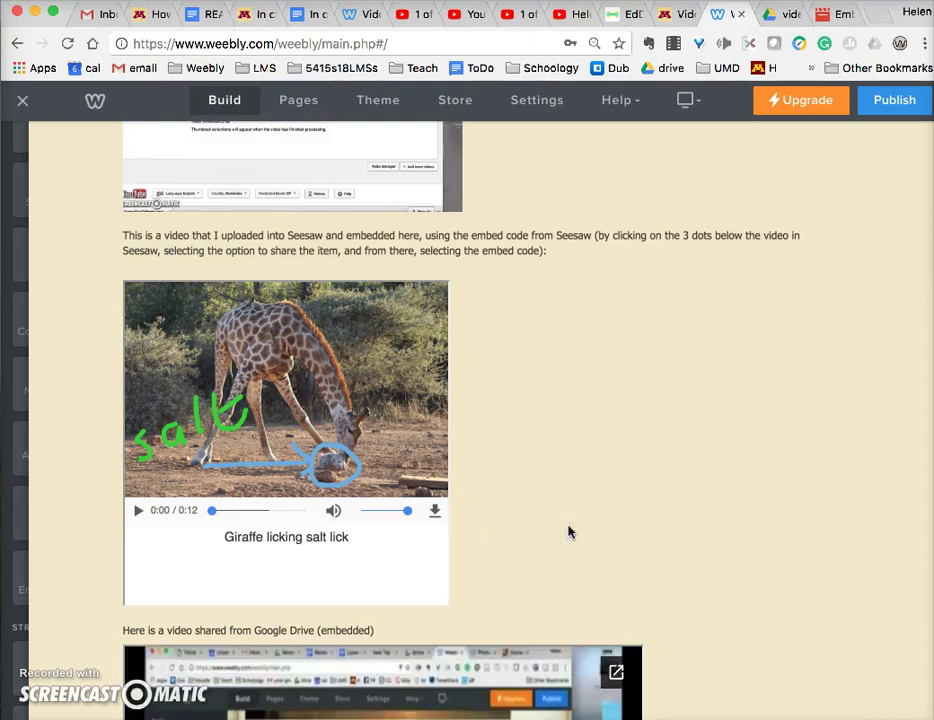
Publish the Weebly site and open its live address
scroll(798, 522, "down", 5)
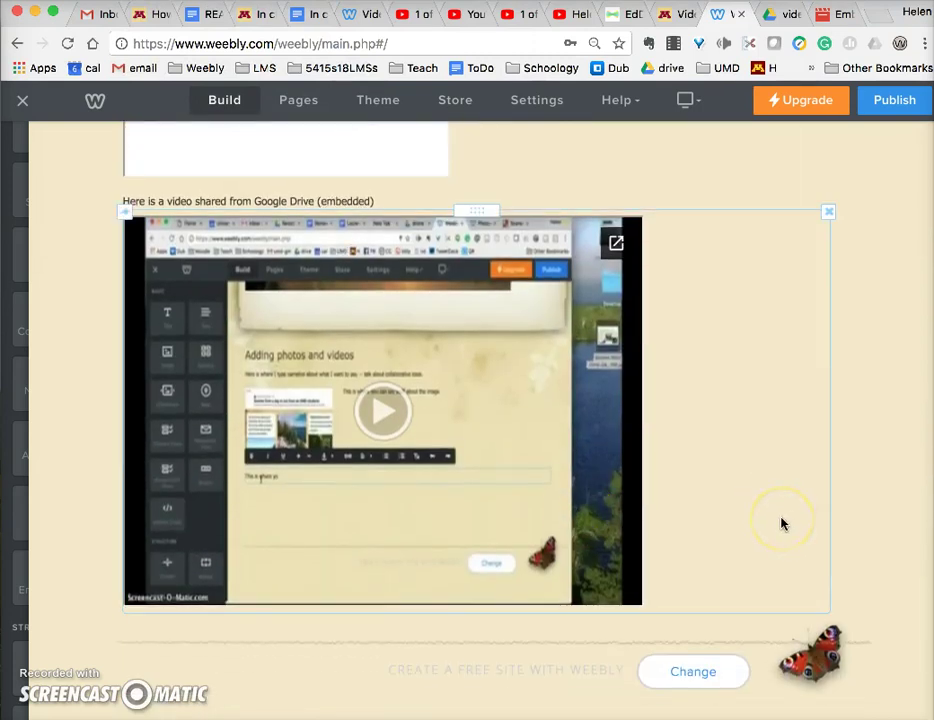
scroll(783, 524, "up", 1)
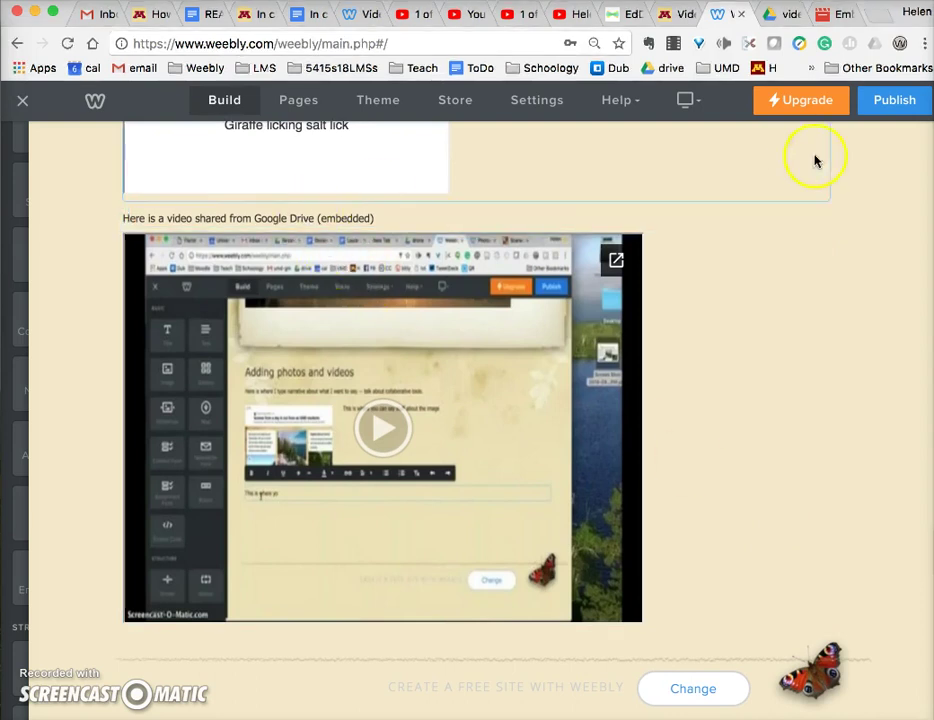
left_click(887, 105)
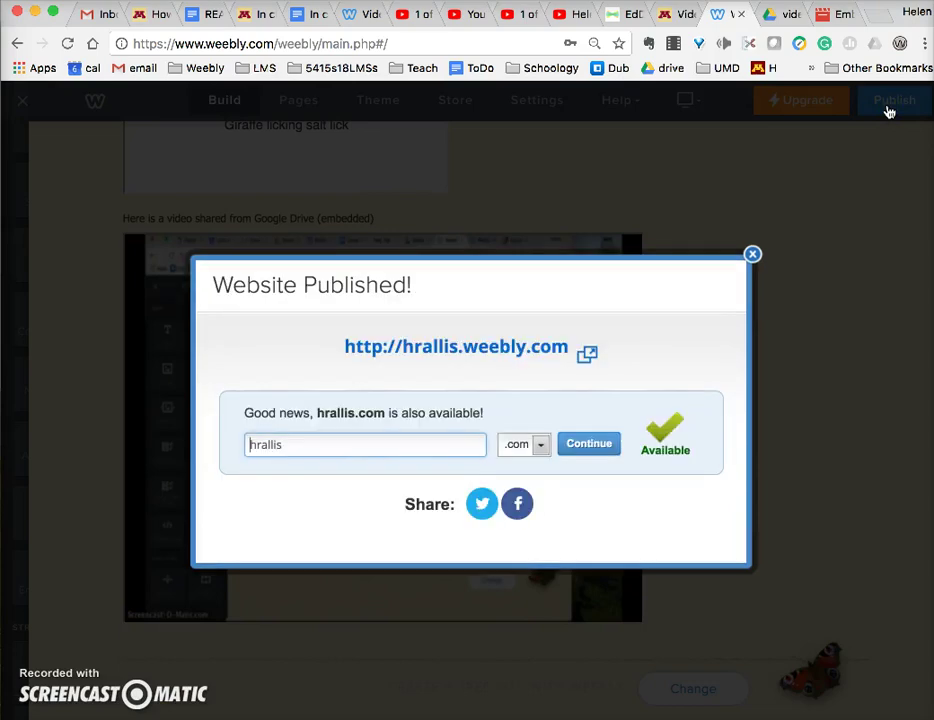
left_click(497, 349)
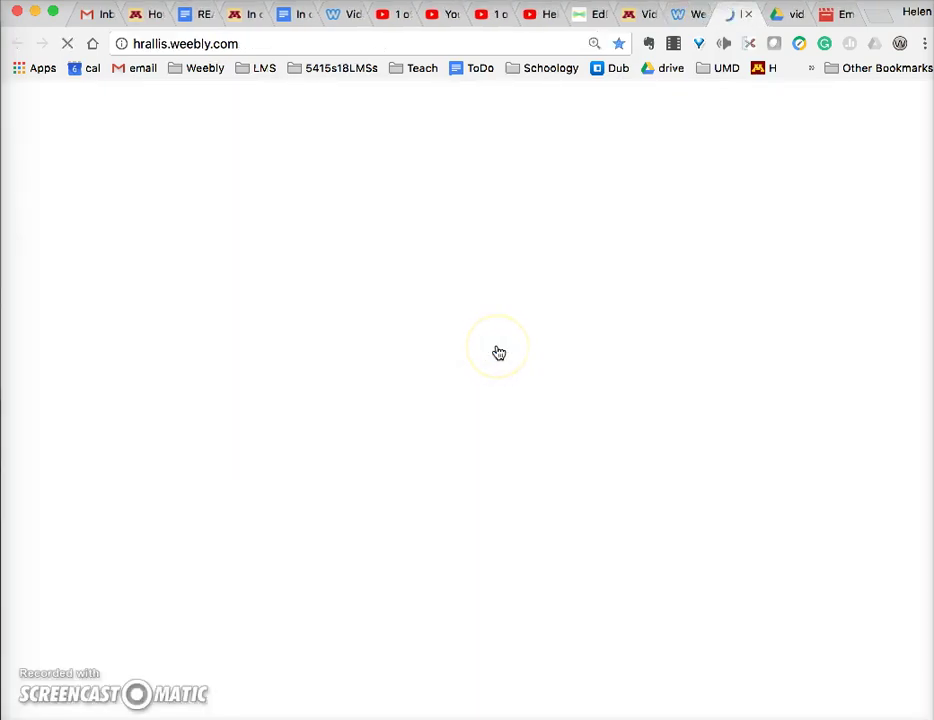
Go to the Videos for T&L page under Portfolio on the live site
scroll(499, 580, "down", 5)
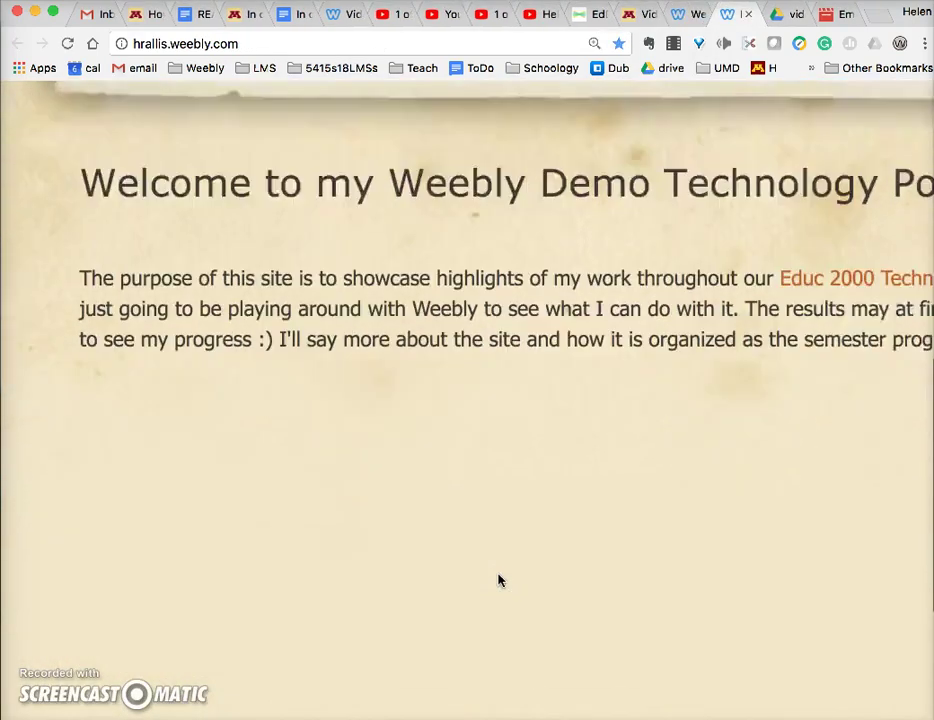
scroll(499, 580, "down", 3)
scroll(499, 580, "up", 6)
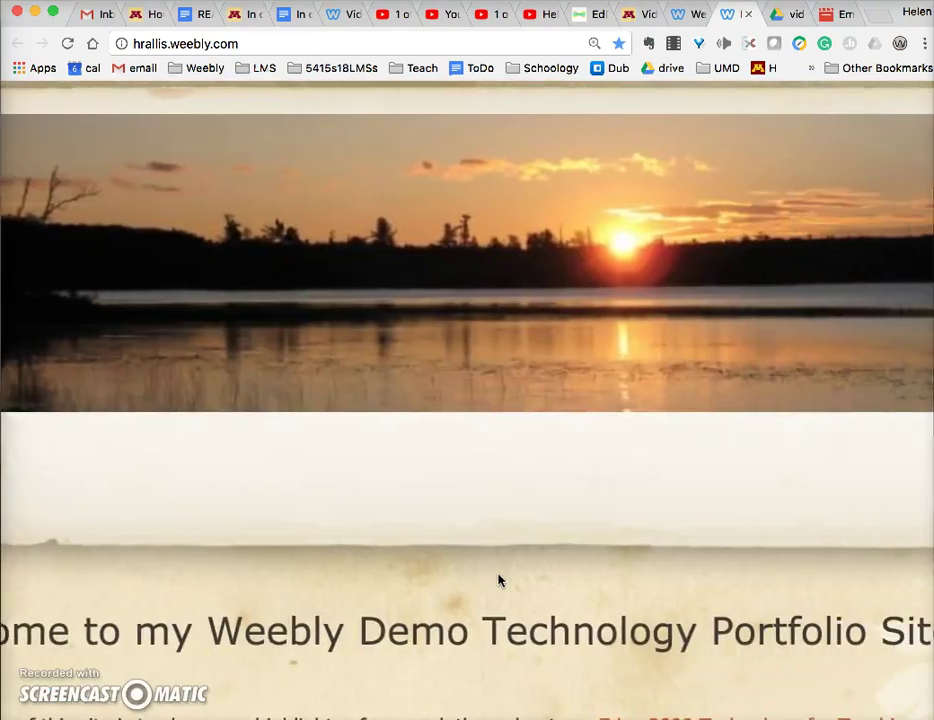
scroll(499, 580, "right", 2)
scroll(498, 578, "up", 3)
mouse_move(488, 220)
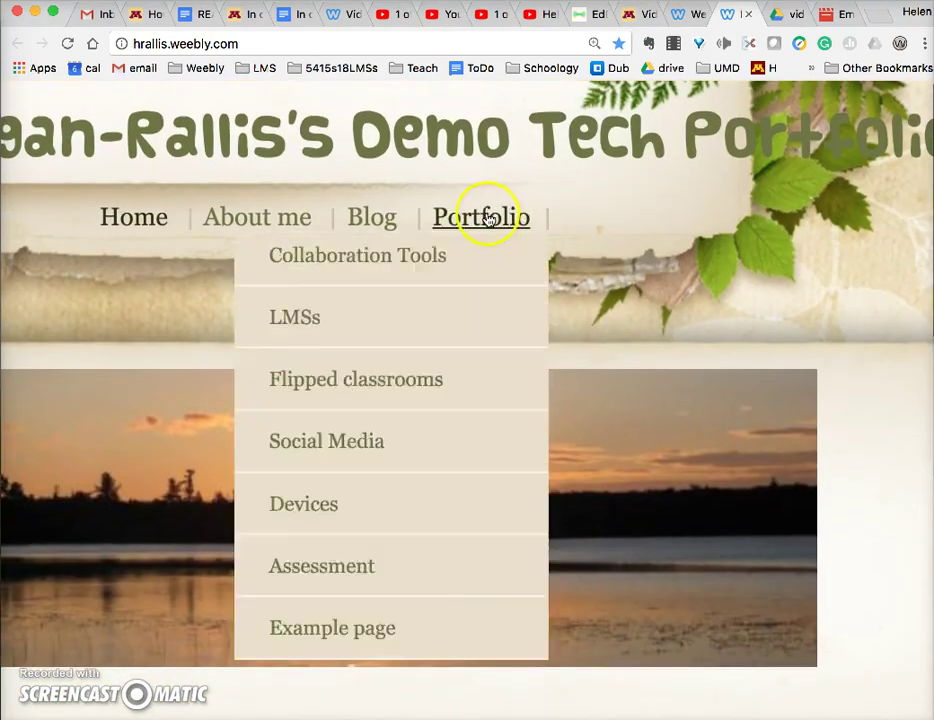
left_click(402, 327)
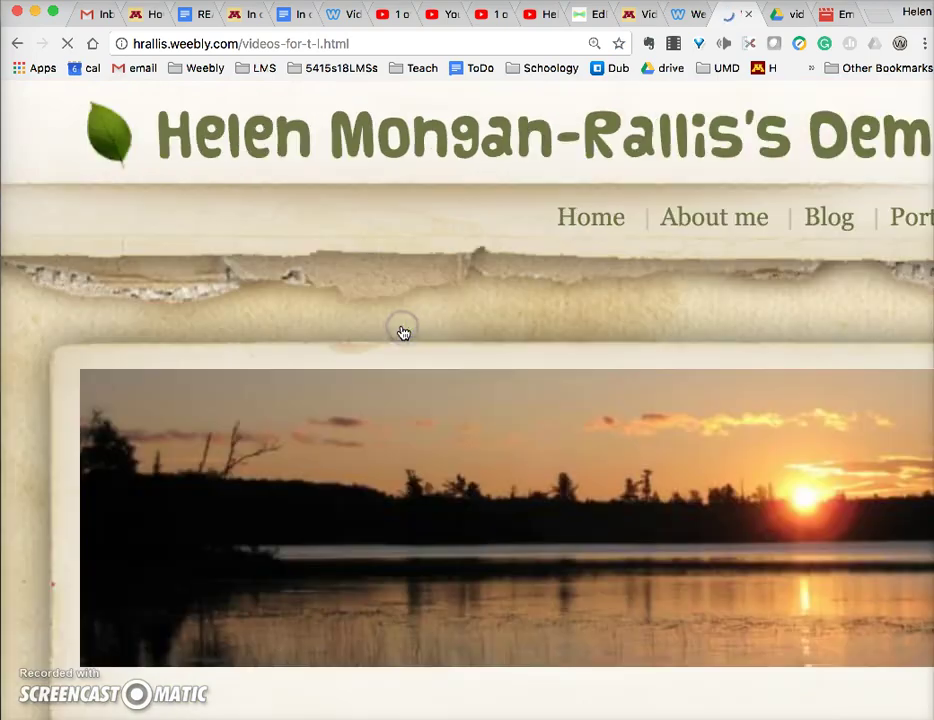
Scroll down to the embedded Google Drive video and start playing it
scroll(425, 570, "down", 12)
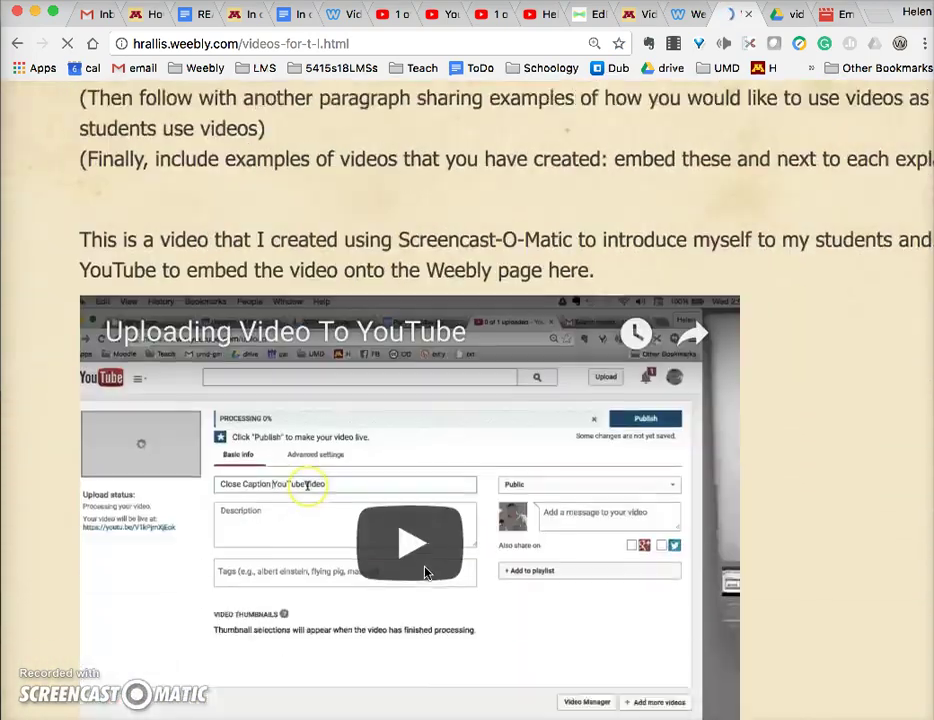
scroll(425, 570, "down", 10)
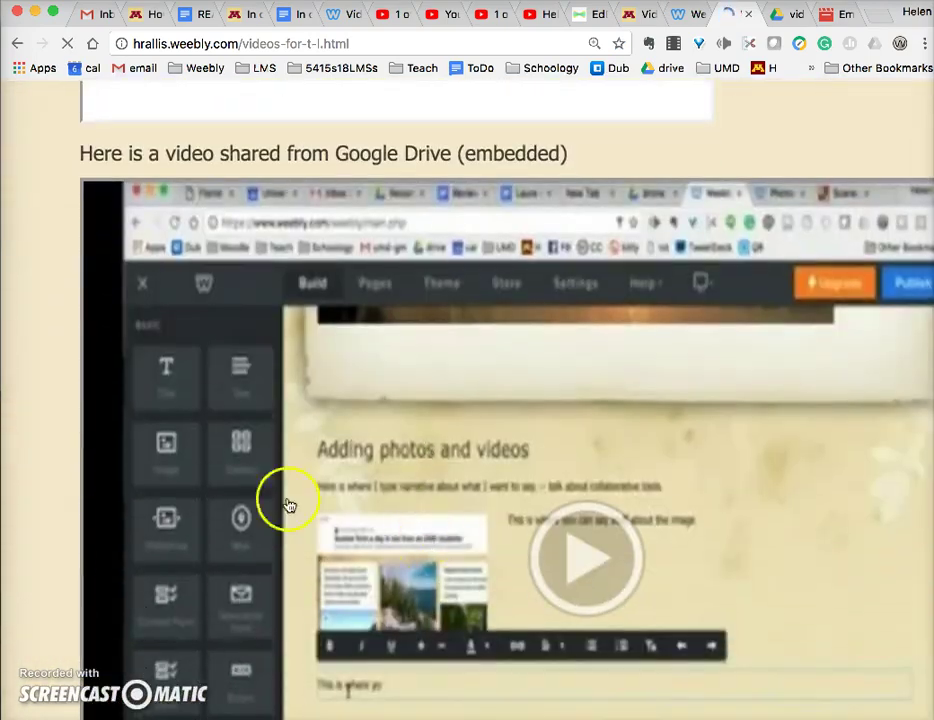
left_click(375, 636)
scroll(375, 640, "down", 2)
scroll(375, 640, "right", 2)
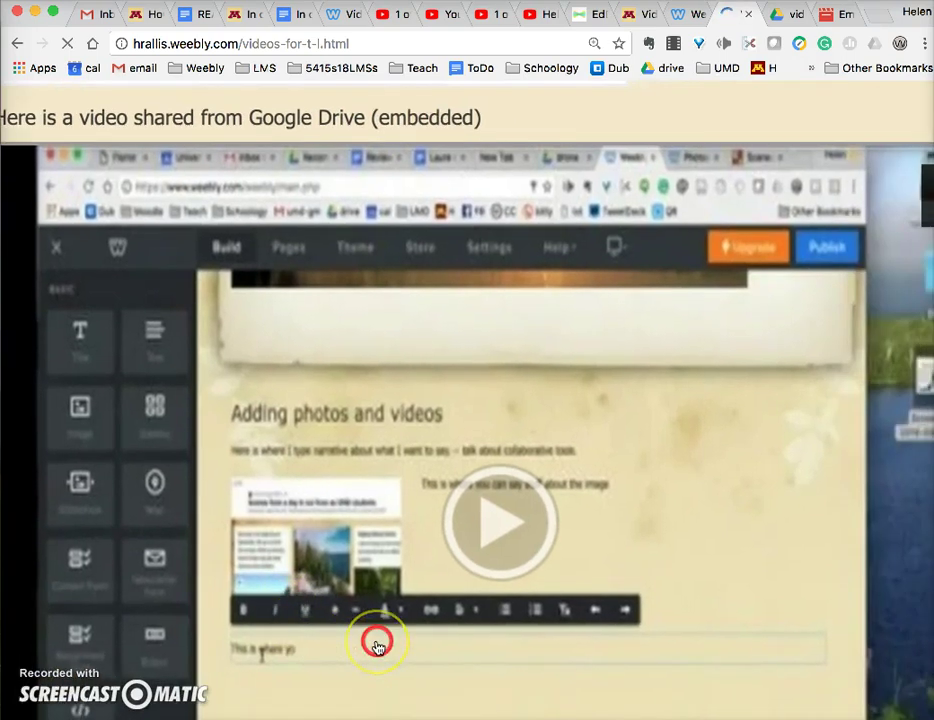